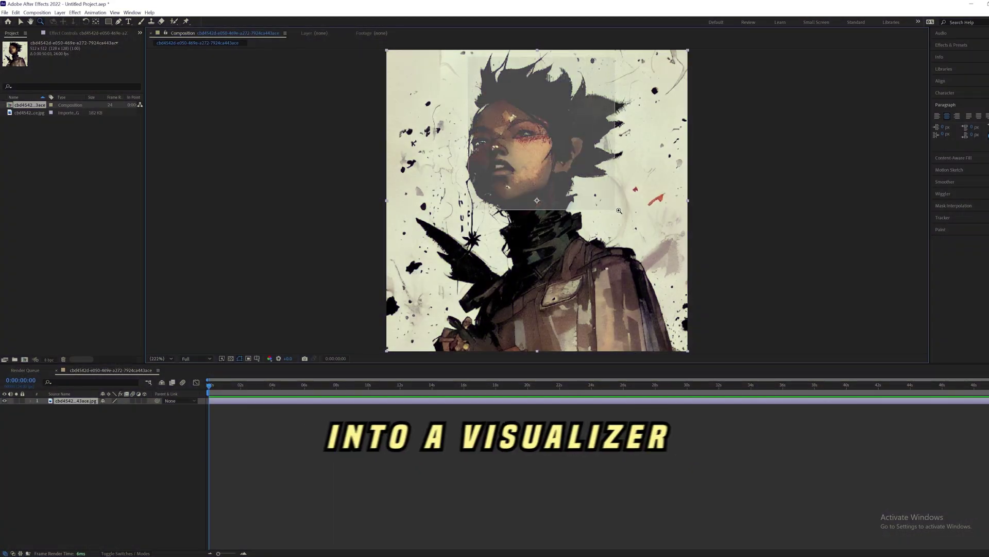
Mask the character out of the cover art's background with the Pen tool
scroll(585, 257, "up", 4)
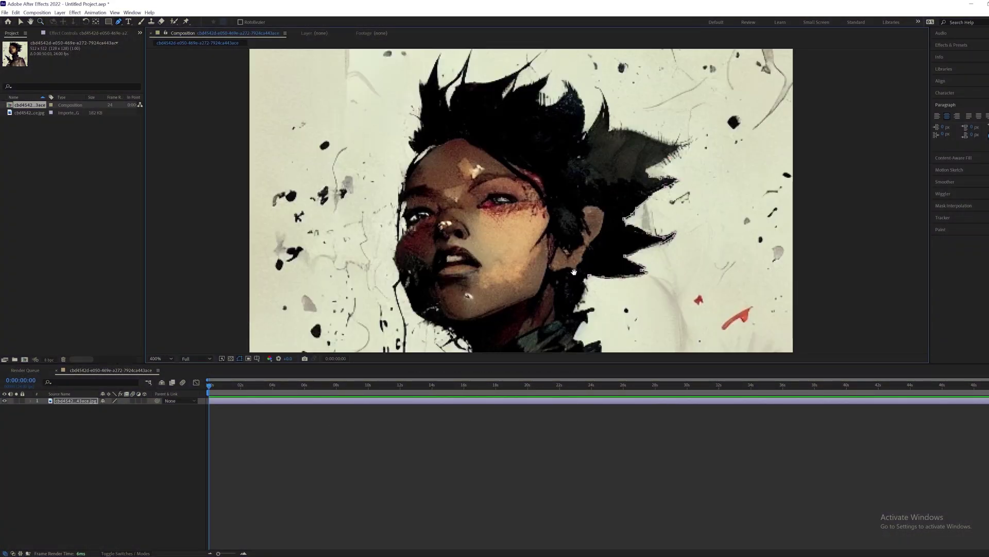
left_click_drag(574, 271, 556, 300)
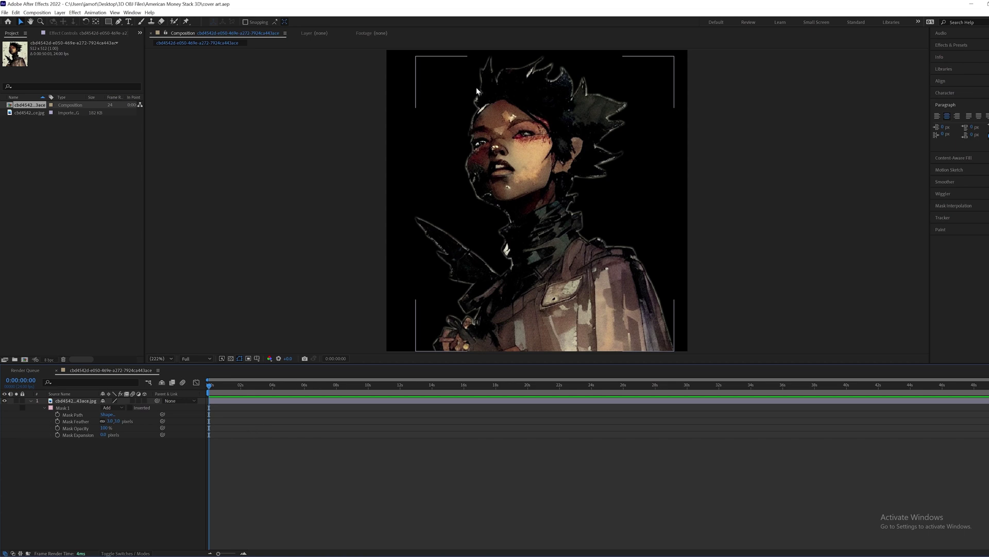
left_click(318, 407)
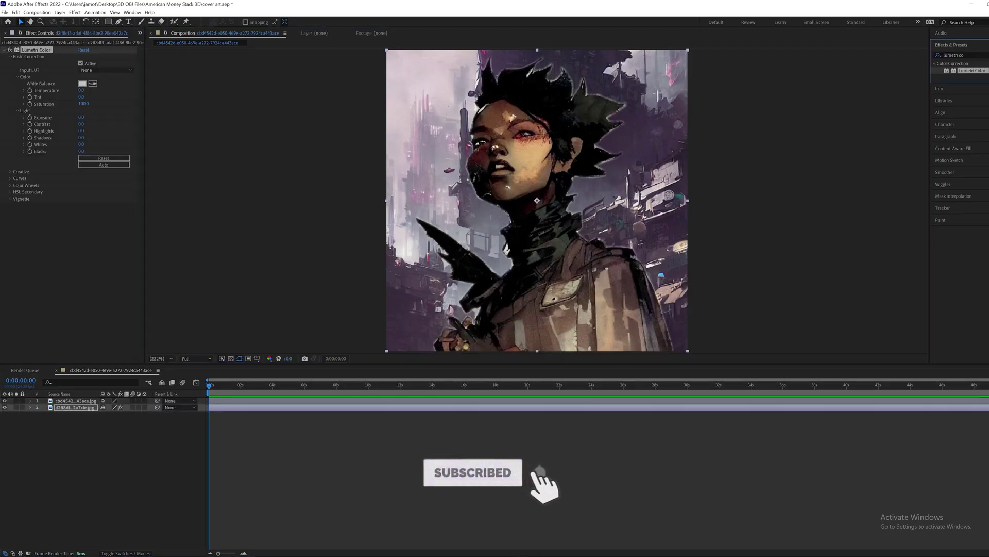
Find the Tritone effect and apply it to the background city layer
left_click(960, 55)
type("trit")
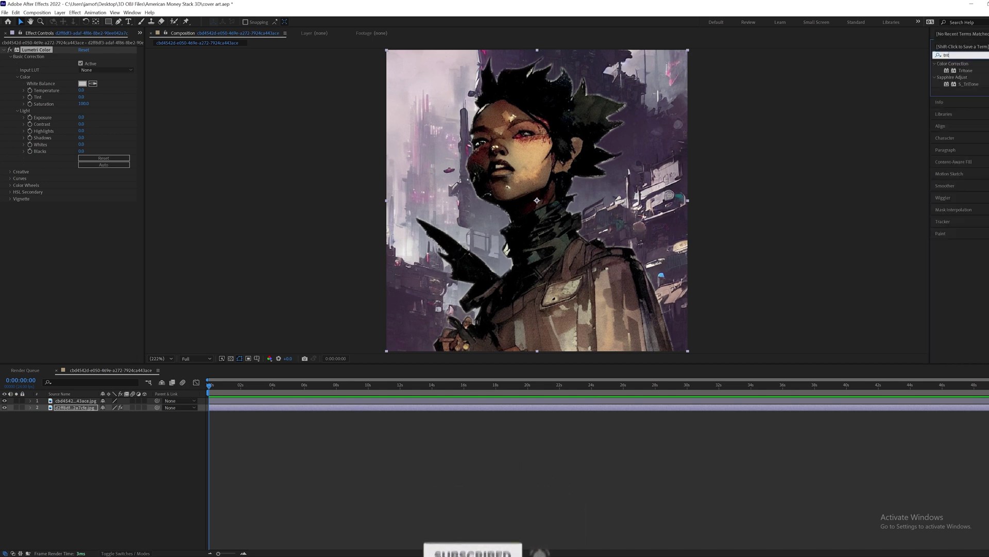
type("o")
double_click(966, 70)
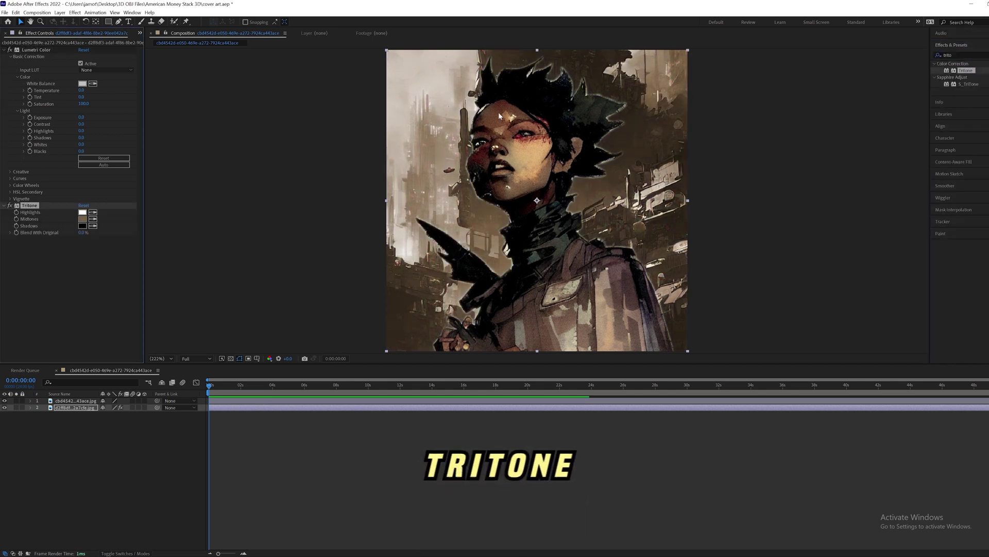
Change the Tritone midtones of the background layer to a muted brown
left_click(82, 218)
left_click_drag(449, 299, 447, 298)
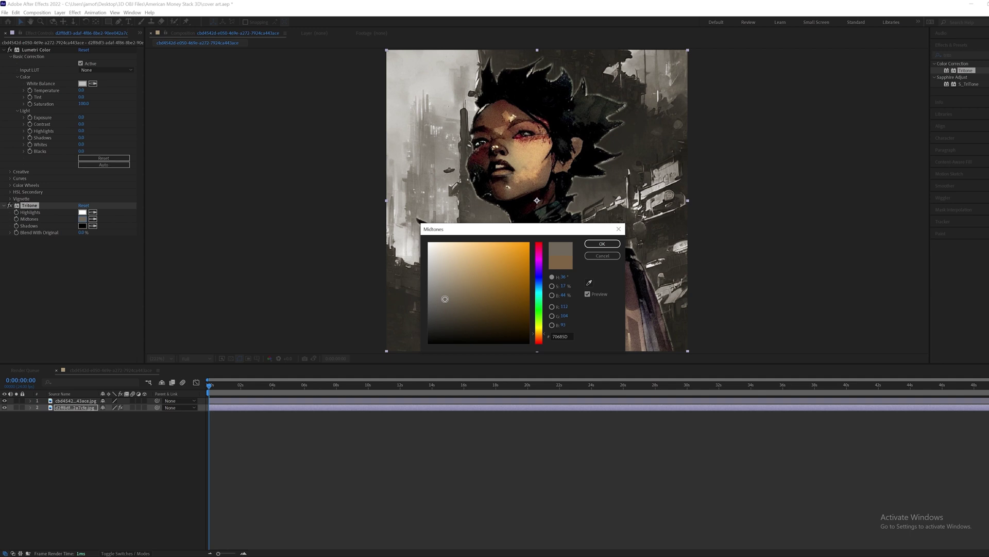
left_click(613, 247)
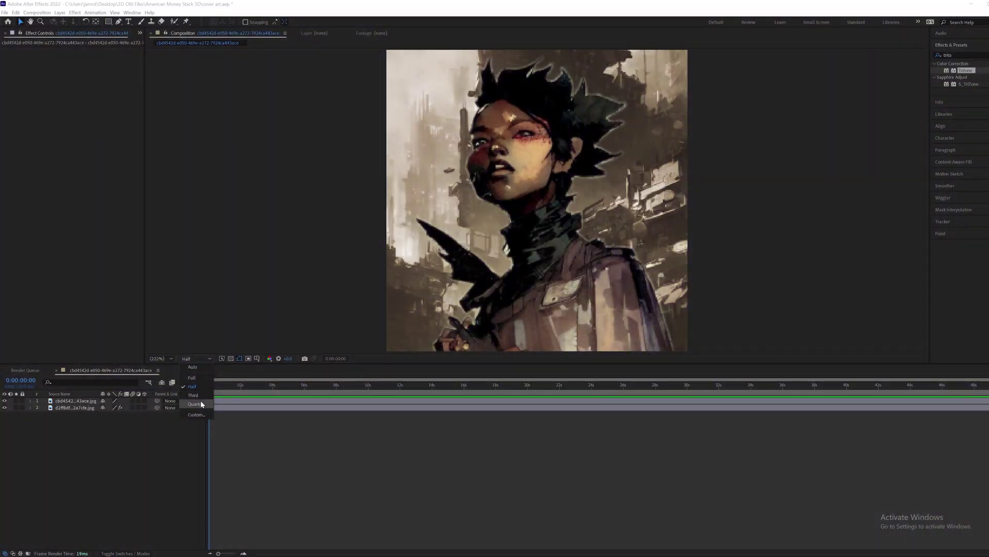
Restore full preview resolution and keyframe all transform properties of the character layer at the start of the timeline
left_click(192, 358)
left_click(195, 370)
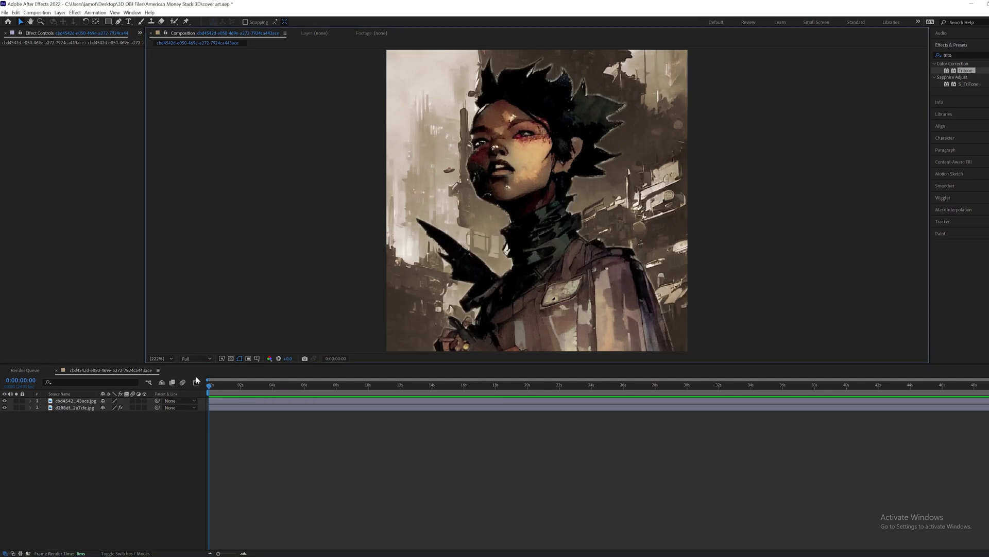
left_click(245, 402)
left_click(31, 401)
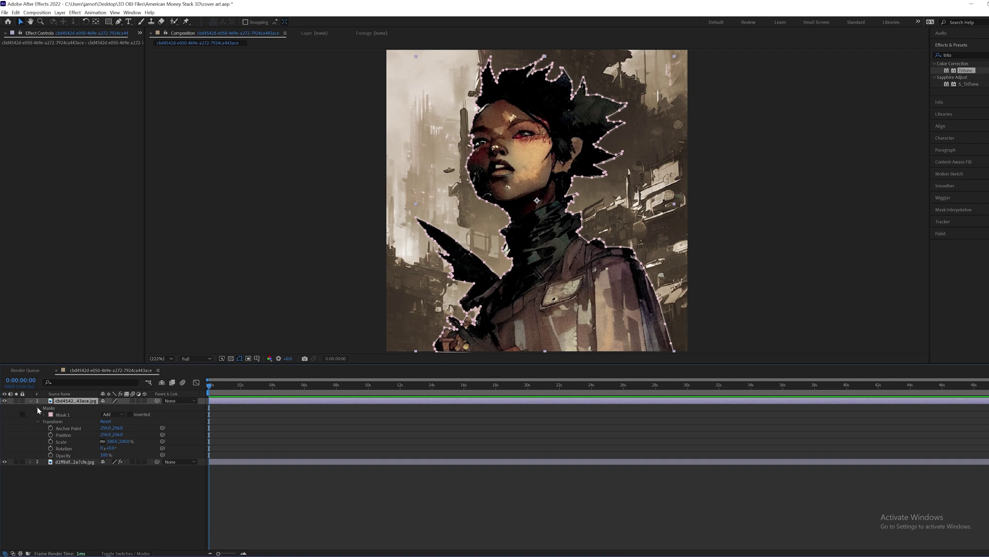
left_click(38, 408)
left_click(240, 462)
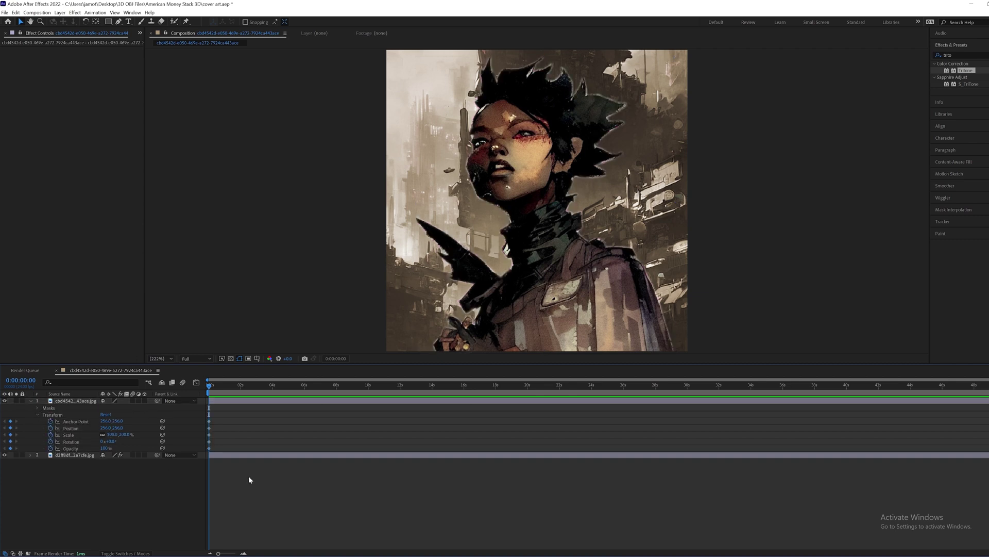
At 0:00:01:16, scale the character layer to 137% and shift its anchor point to 248, 208
left_click(76, 401)
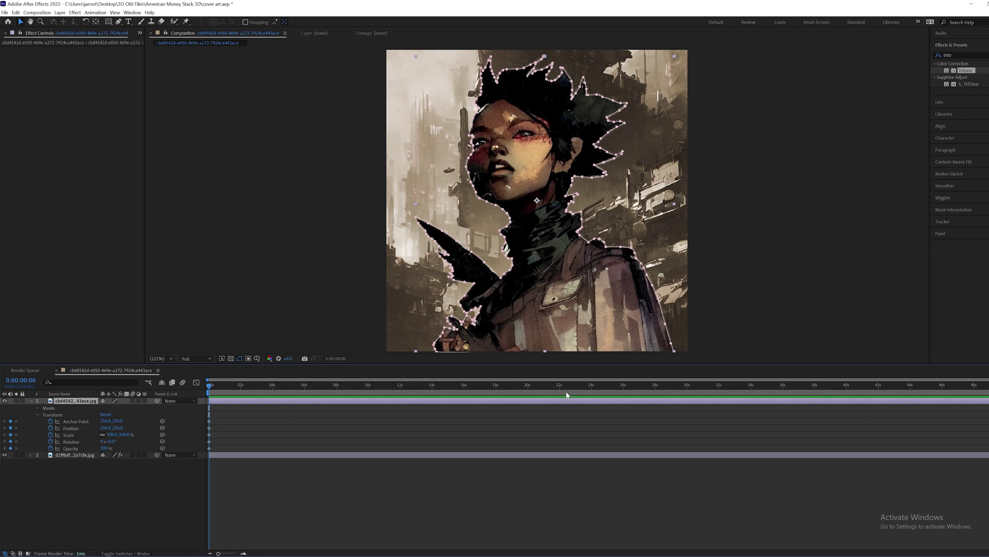
key("ctrl+shift+Right")
left_click(342, 505)
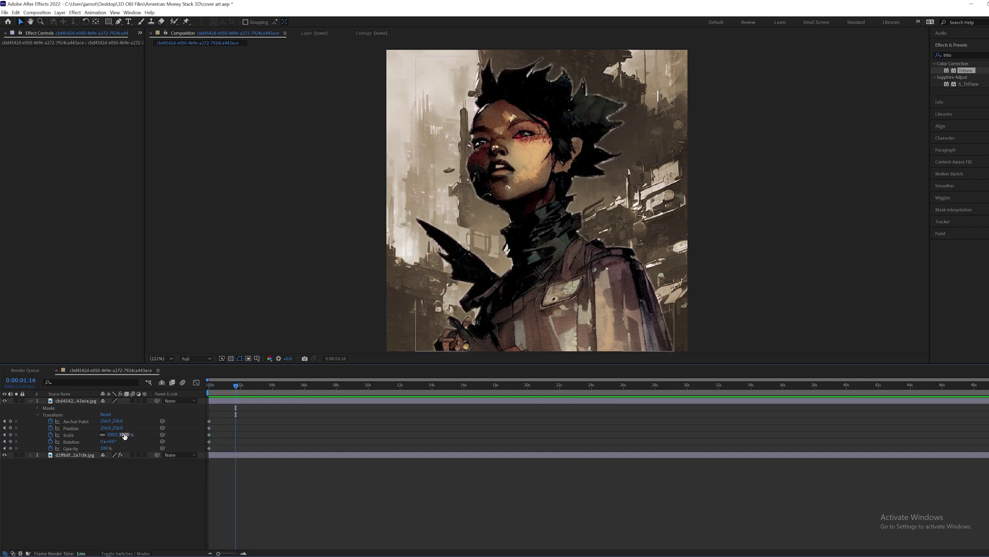
left_click_drag(124, 436, 137, 460)
mouse_move(107, 421)
left_mouse_down()
mouse_move(97, 421)
mouse_move(117, 418)
mouse_move(94, 423)
mouse_move(119, 423)
left_mouse_up()
Apply Easy Ease to all of the character layer's transform keyframes
left_click_drag(320, 499, 178, 415)
key("F9")
left_click(284, 490)
Copy the character layer's starting keyframes to about 0:00:03:18 to loop the zoom, and preview the motion
left_click(254, 385)
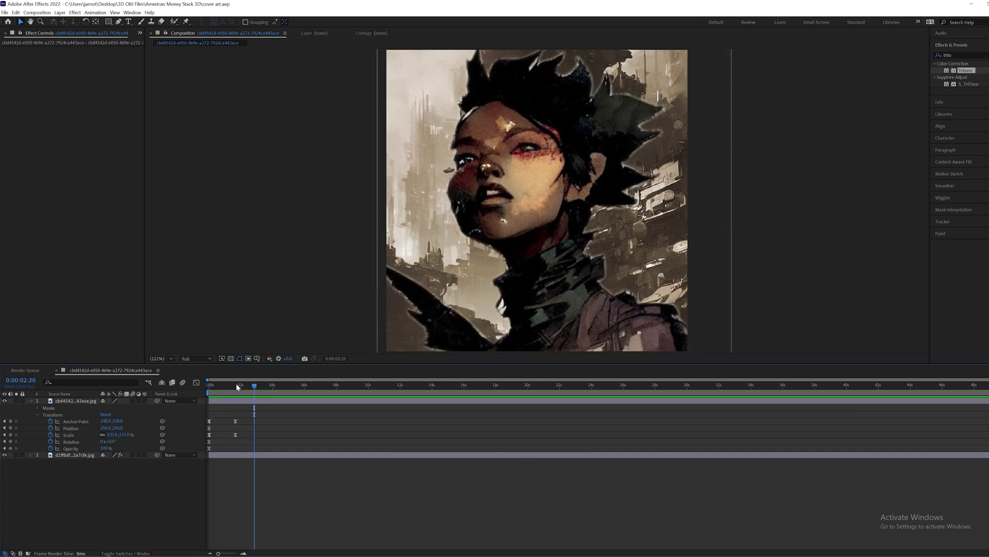
left_click(236, 385)
key("space")
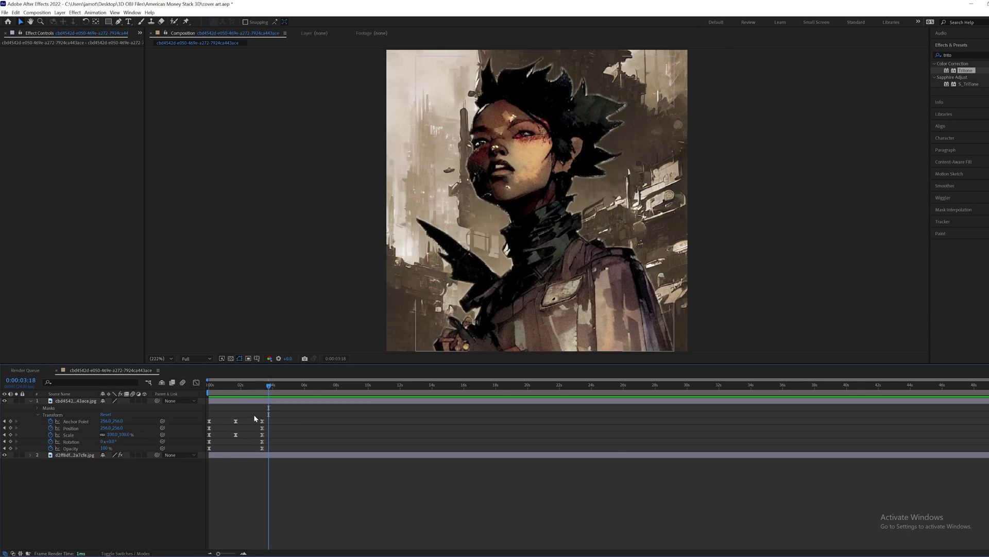
left_click_drag(254, 415, 273, 447)
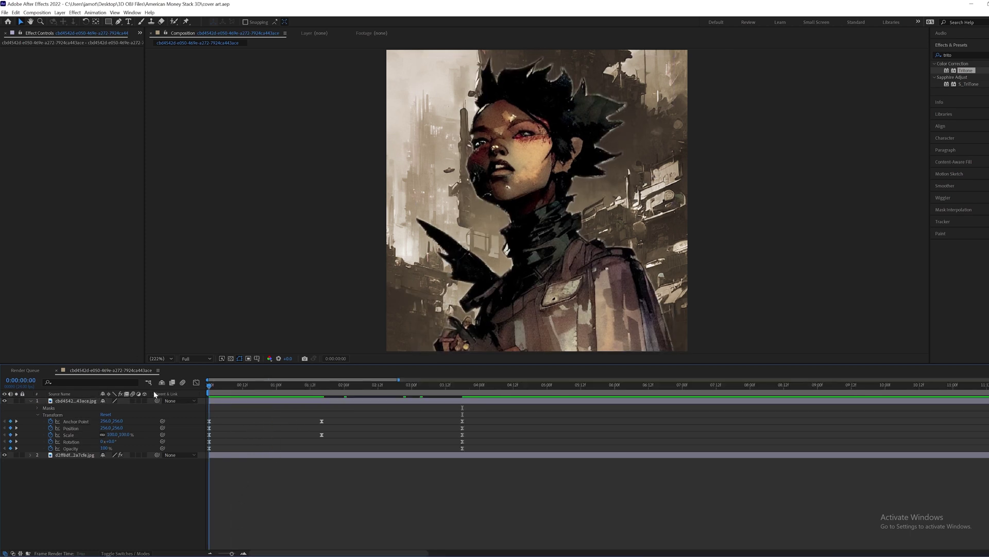
key("space")
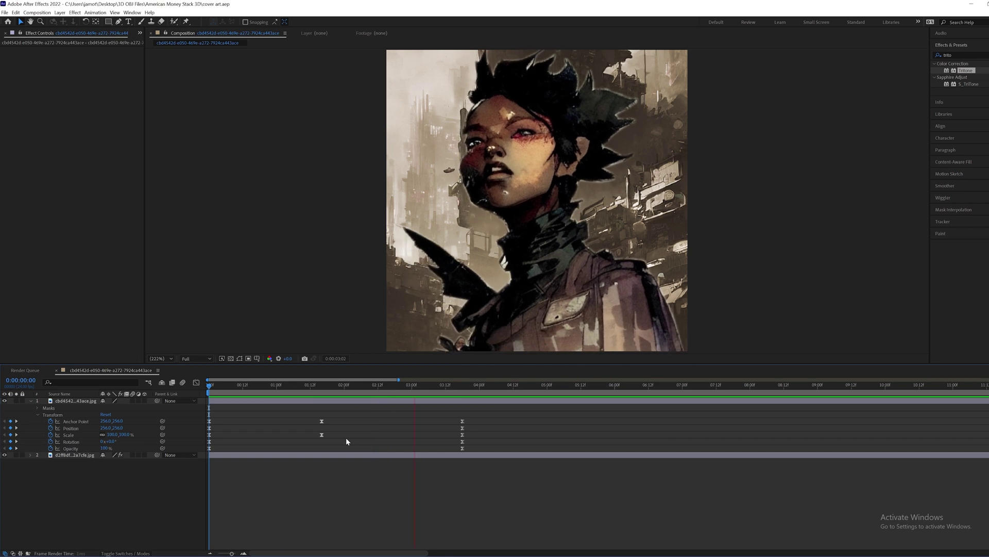
Scale the background layer to 132% and keyframe all its transform properties at the start of the timeline
left_click(216, 454)
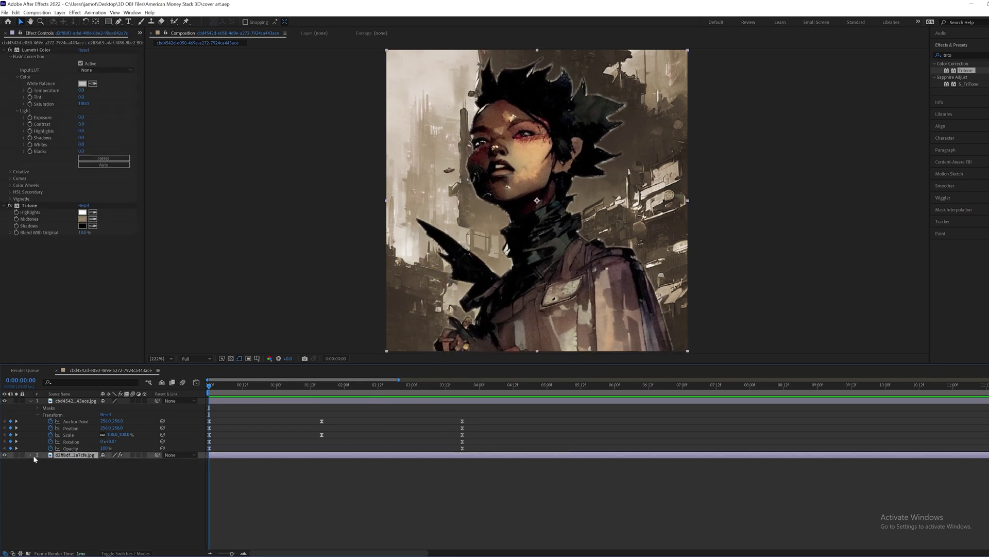
left_click(30, 456)
left_click(217, 456)
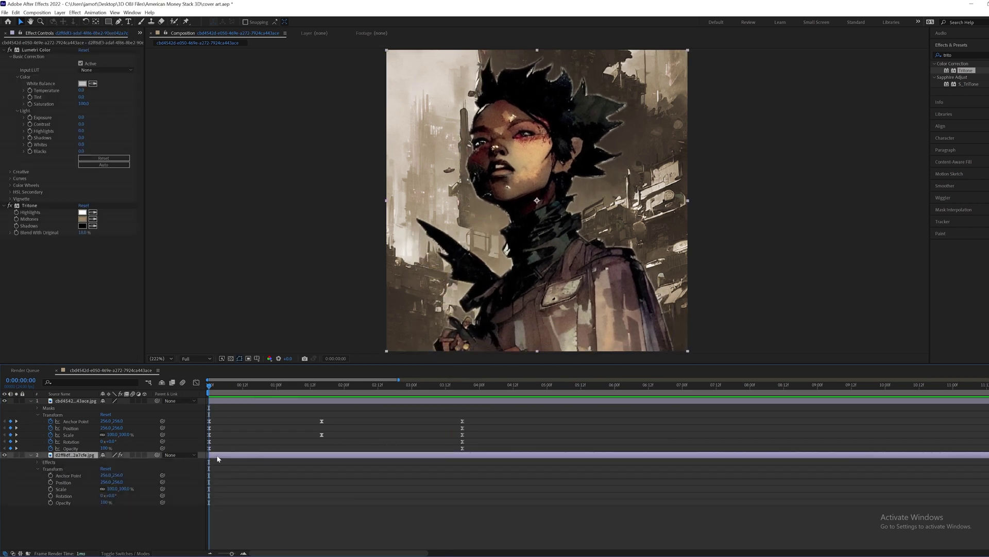
left_click_drag(126, 489, 88, 487)
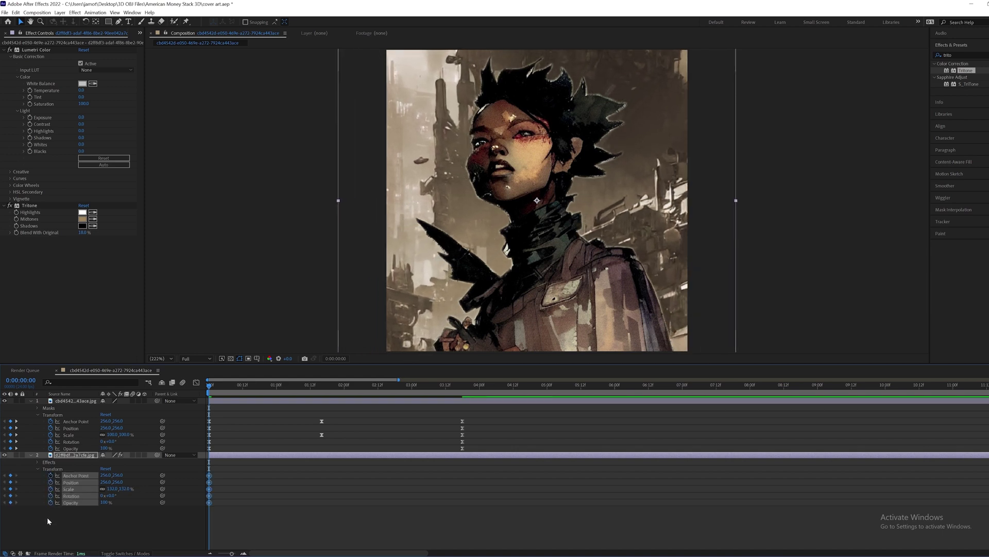
left_click(56, 540)
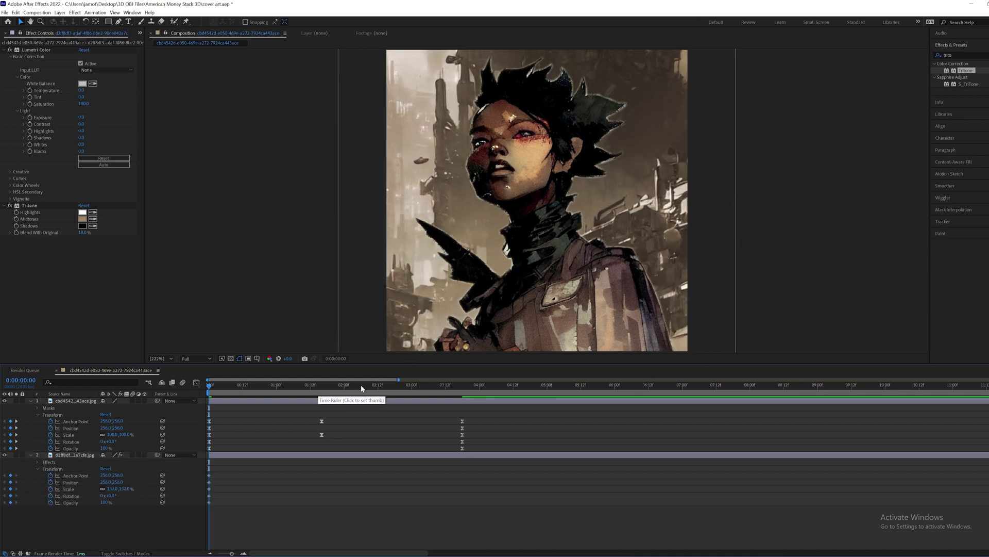
At 0:00:01:16, set the background layer's scale to 101% and apply Easy Ease to all its keyframes
key("space")
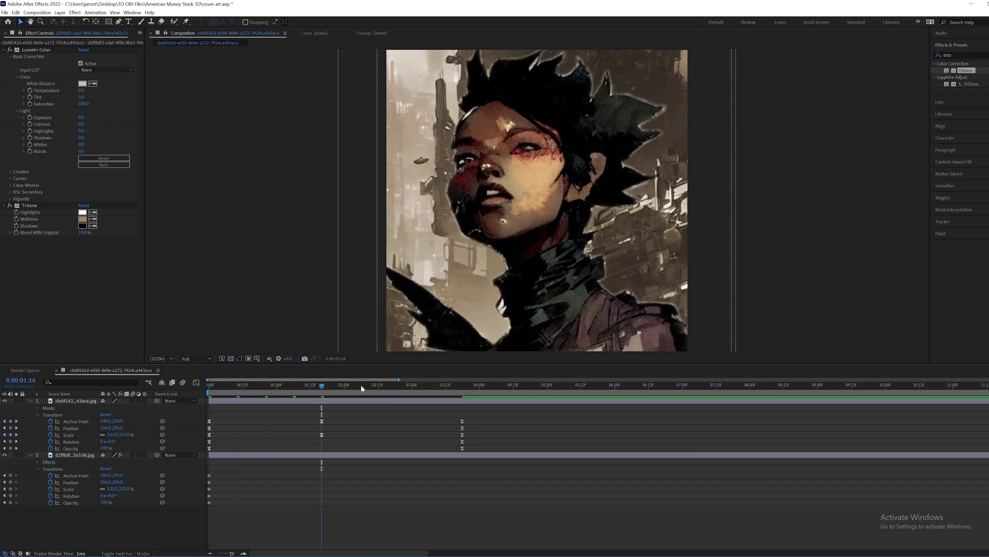
left_click_drag(125, 490, 115, 491)
left_click(398, 484)
left_click_drag(335, 462, 205, 514)
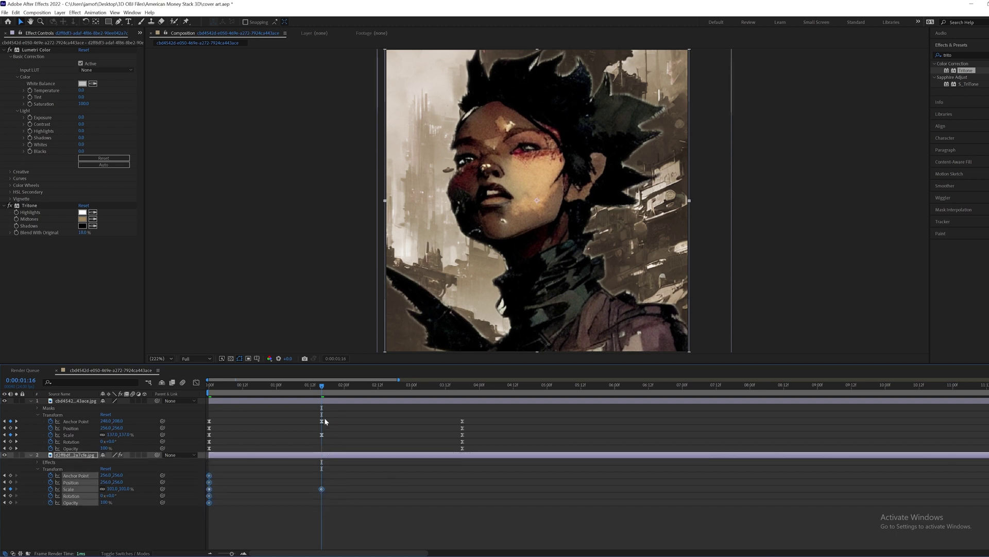
key("F9")
left_click(357, 464)
Copy the background layer's starting transform keyframes and paste them at 0:00:03:18
key("k")
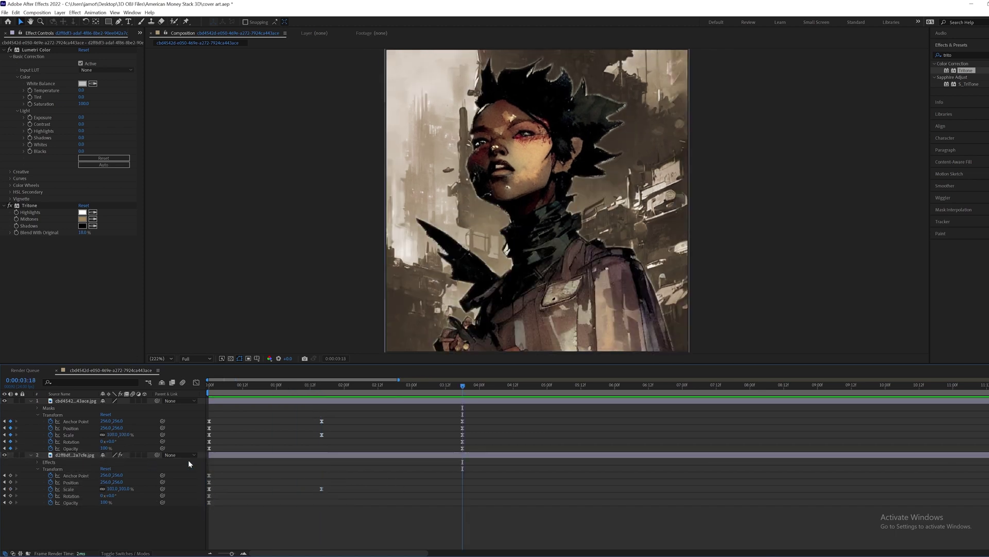
left_click_drag(225, 465, 185, 510)
left_click(368, 478)
left_click(461, 457)
key("ctrl+v")
Move the character's middle keyframes back to about 0:00:01:10 and the background's middle scale keyframe to just past two seconds, and preview from the start
left_click(440, 386)
left_click_drag(336, 415, 304, 422)
left_click(323, 489)
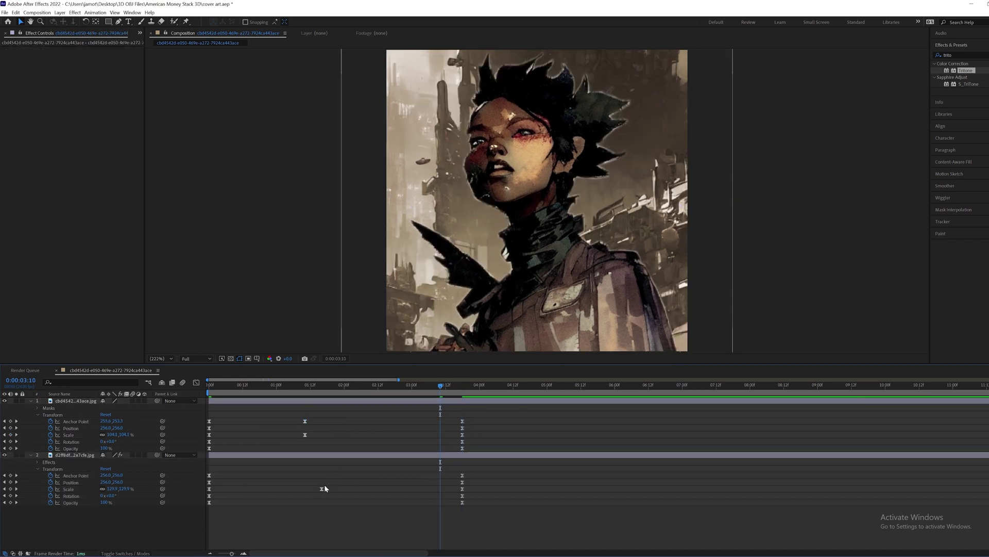
left_click_drag(324, 488, 351, 488)
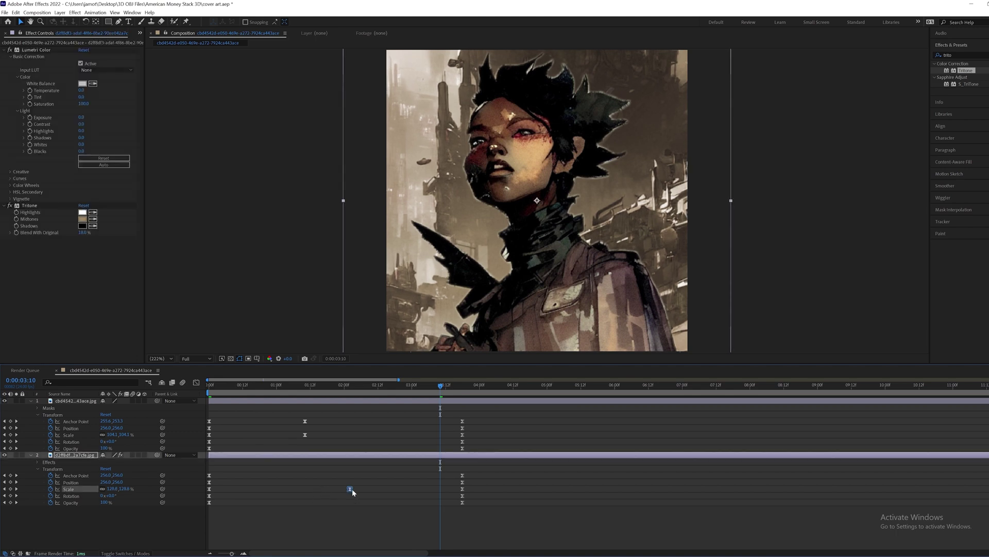
key("Home")
key("space")
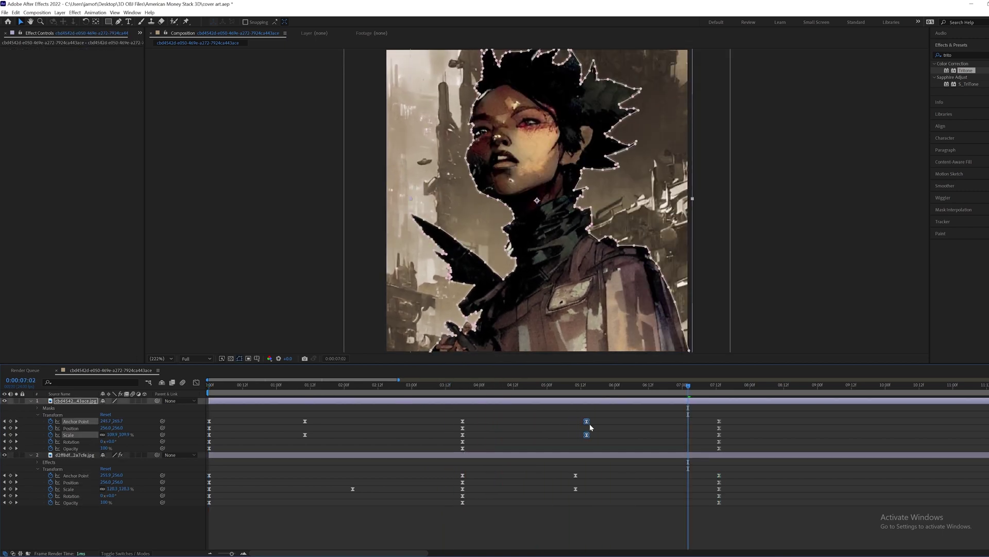
Move the background's middle keyframes in the second zoom cycle slightly earlier and preview that cycle
left_click_drag(581, 469, 564, 500)
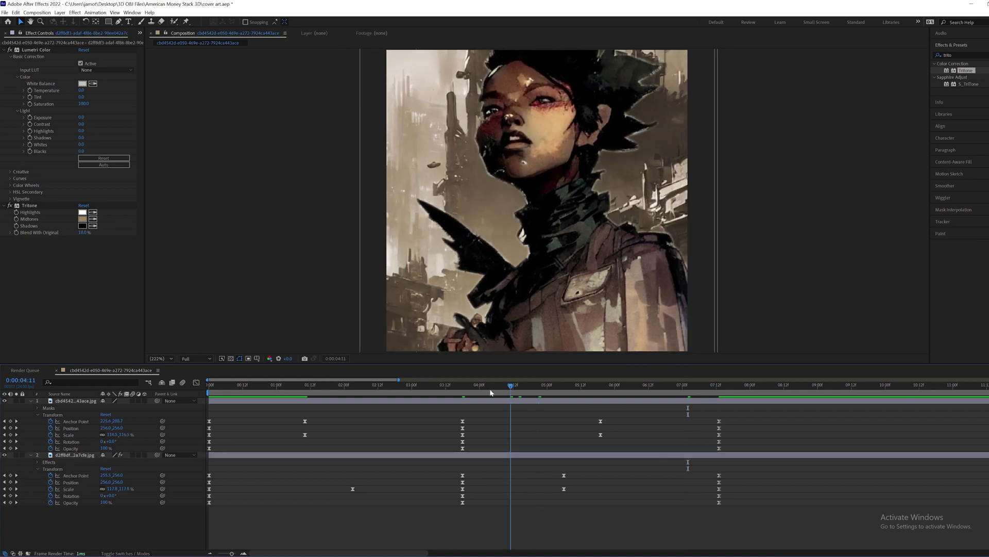
left_click_drag(490, 390, 466, 389)
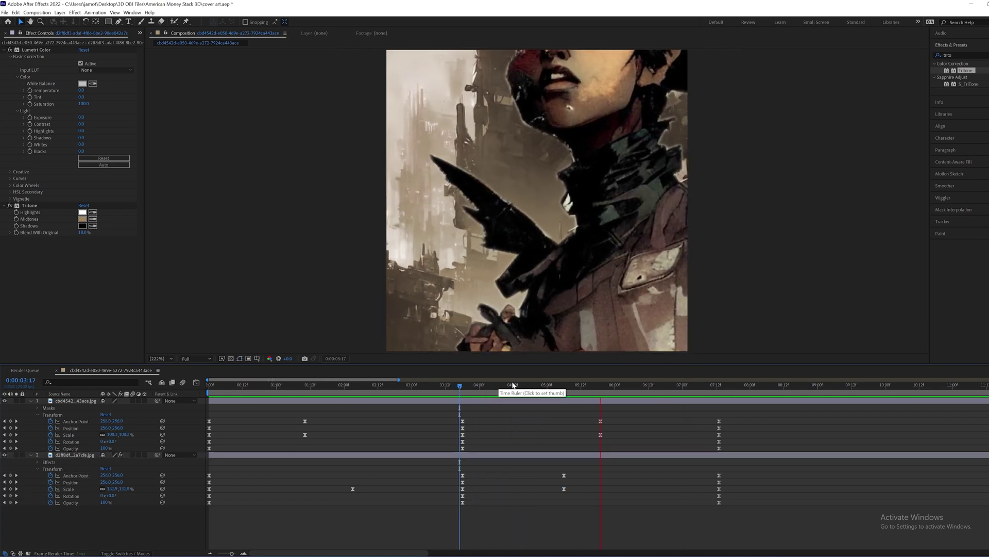
key("space")
left_click_drag(727, 451, 714, 418)
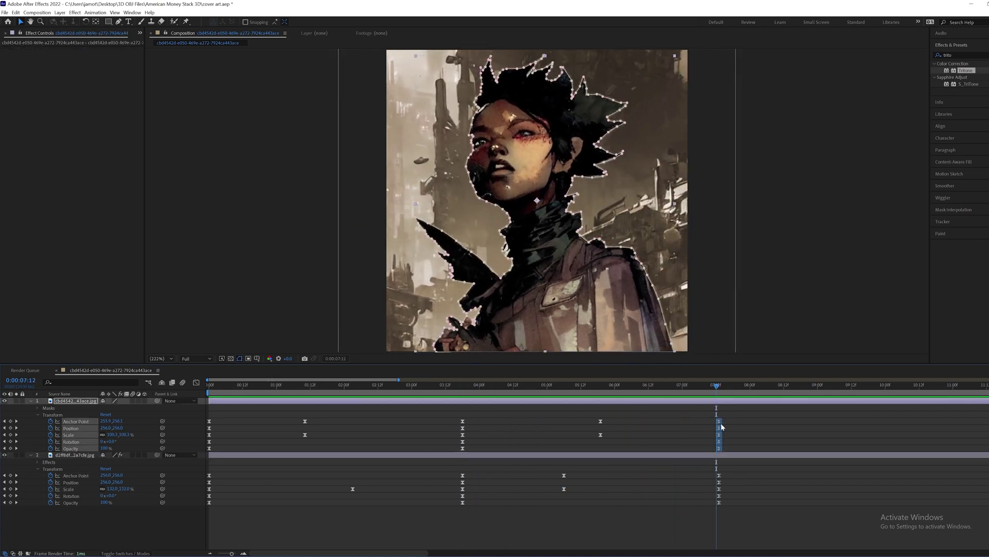
key("Home")
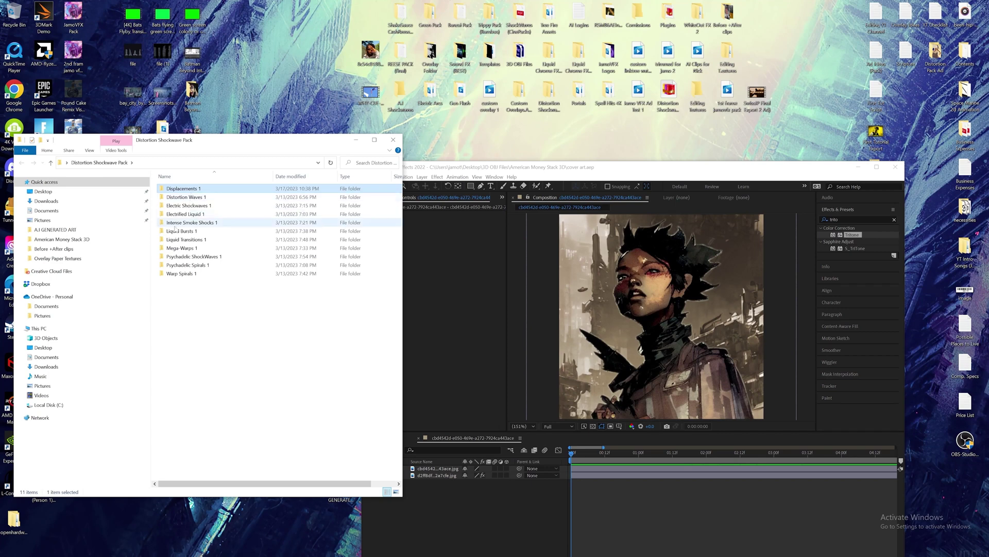
Add the Gold Intense Smoke Shock clip from the Intense Smoke Shocks 1 folder as the top layer, starting about half a second in, and preview it
double_click(188, 222)
left_click(227, 195)
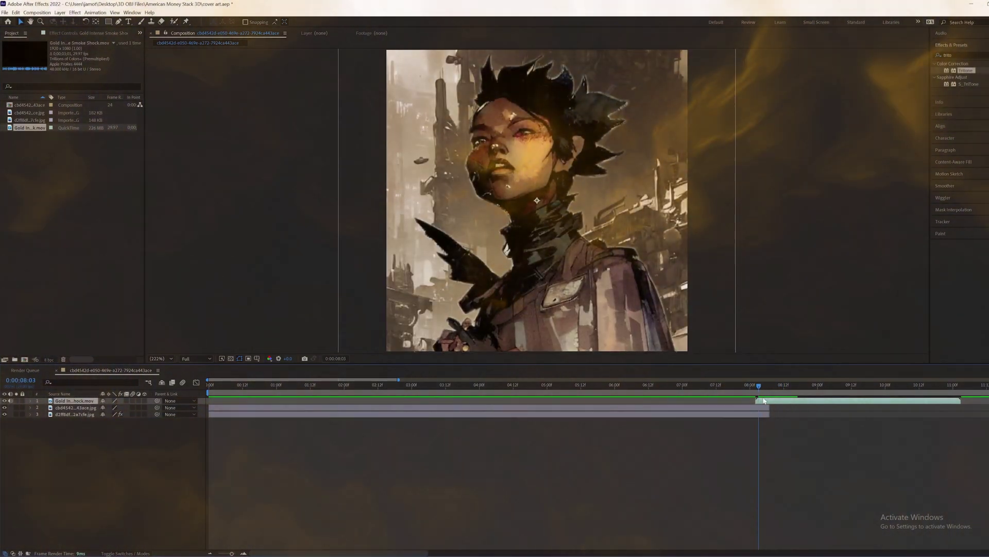
left_click_drag(764, 401, 347, 401)
left_click_drag(258, 383, 257, 383)
key("space")
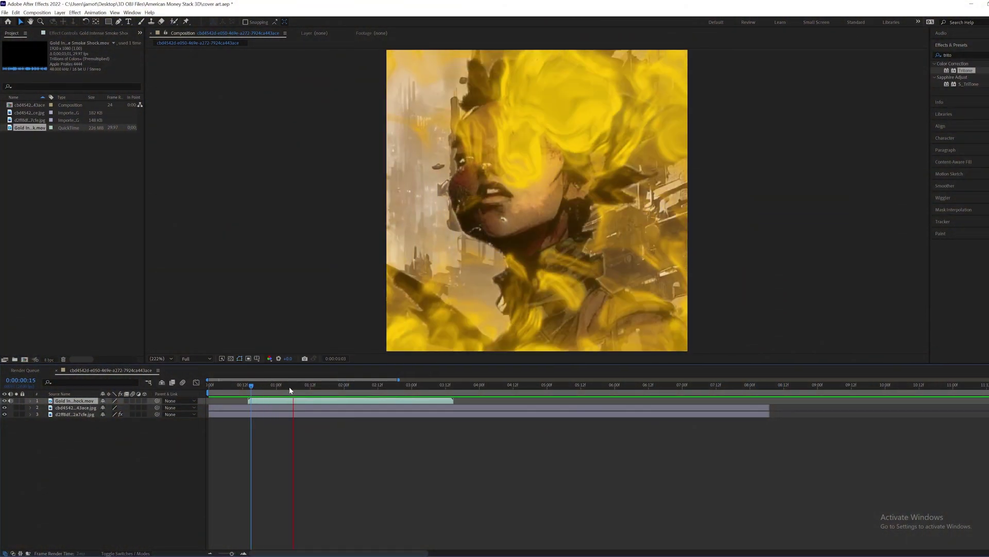
key("space")
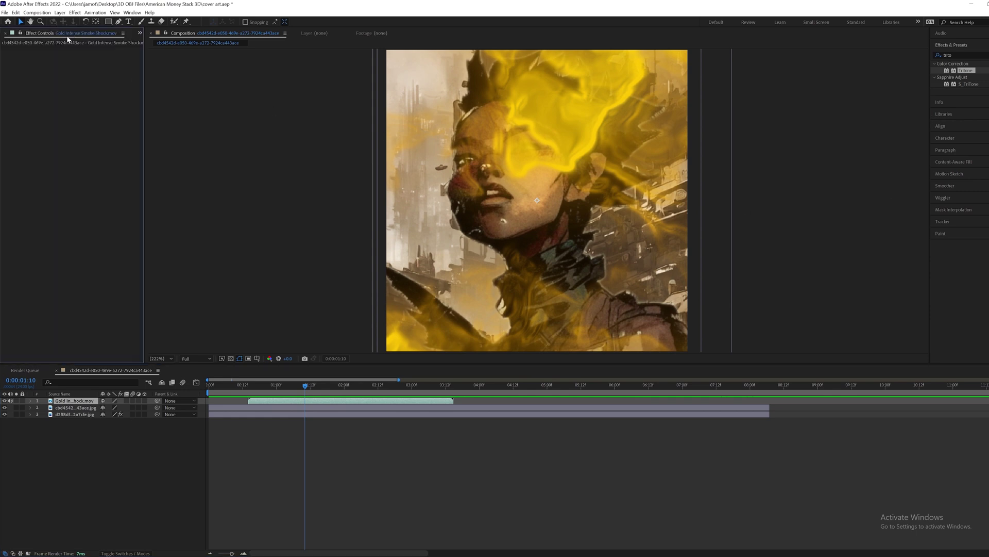
Copy the Tritone effect from the background layer onto the gold smoke clip
left_click(411, 415)
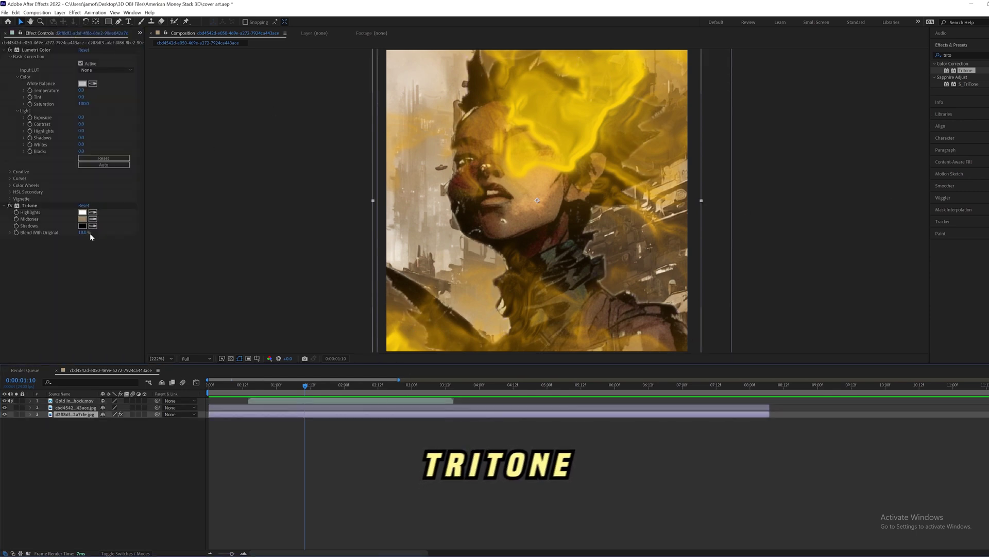
left_click(41, 204)
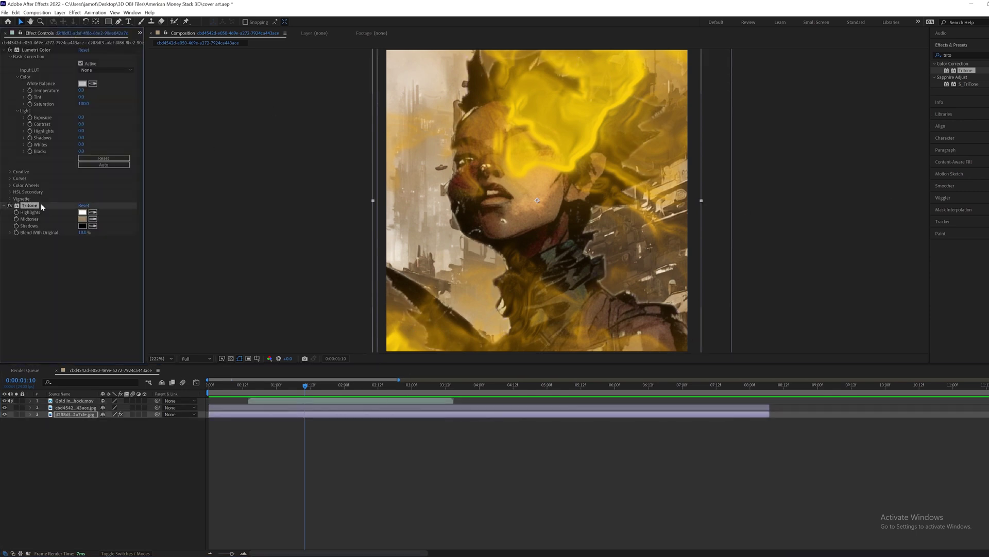
left_click(398, 401)
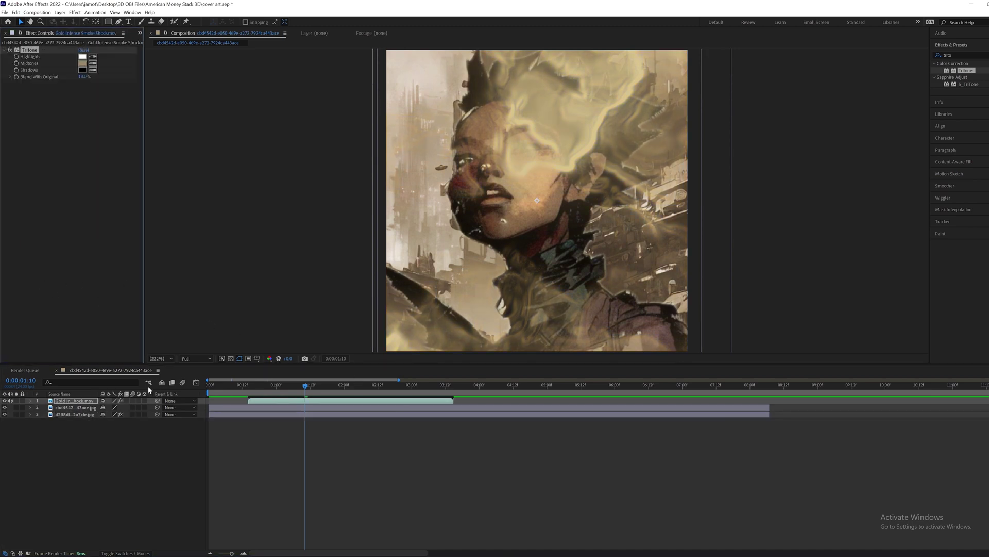
Place the gold smoke clip between the character and background layers, start it at the beginning of the composition, and preview it
left_click_drag(64, 402, 68, 412)
left_click_drag(249, 385, 209, 385)
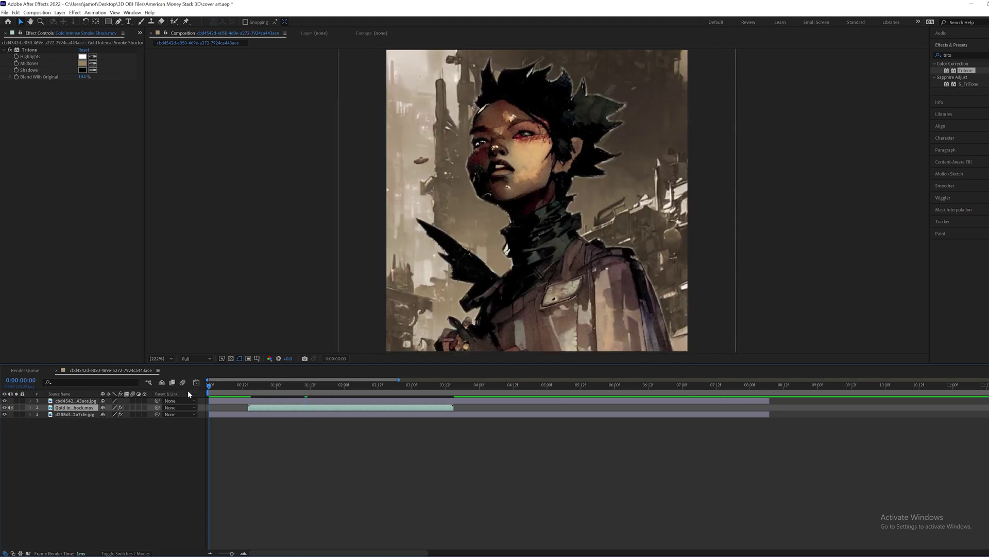
key("space")
key("space")
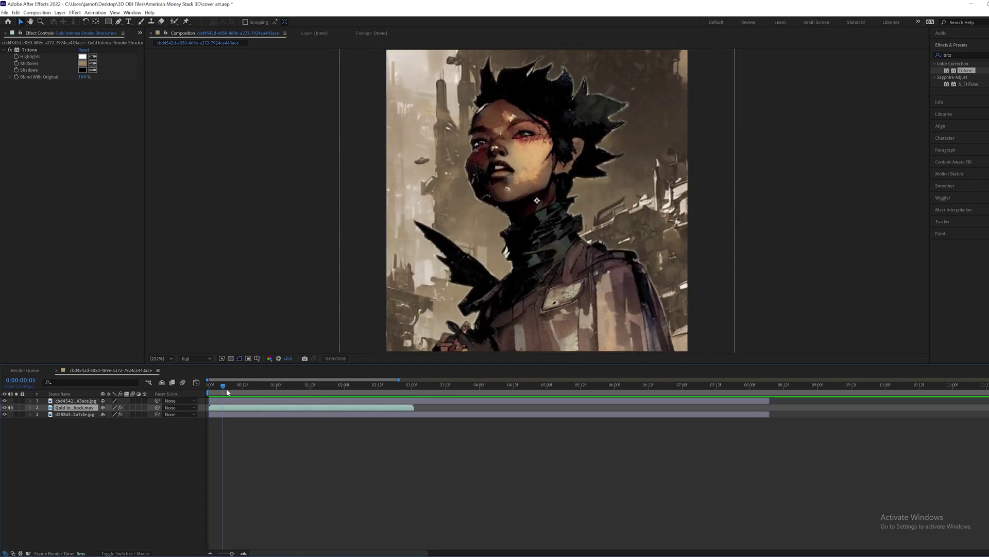
Apply the S_EdgeRays effect to the character layer and set its Rays Color to the muted tan 9C8966
left_click(222, 401)
type("edge")
left_click(971, 232)
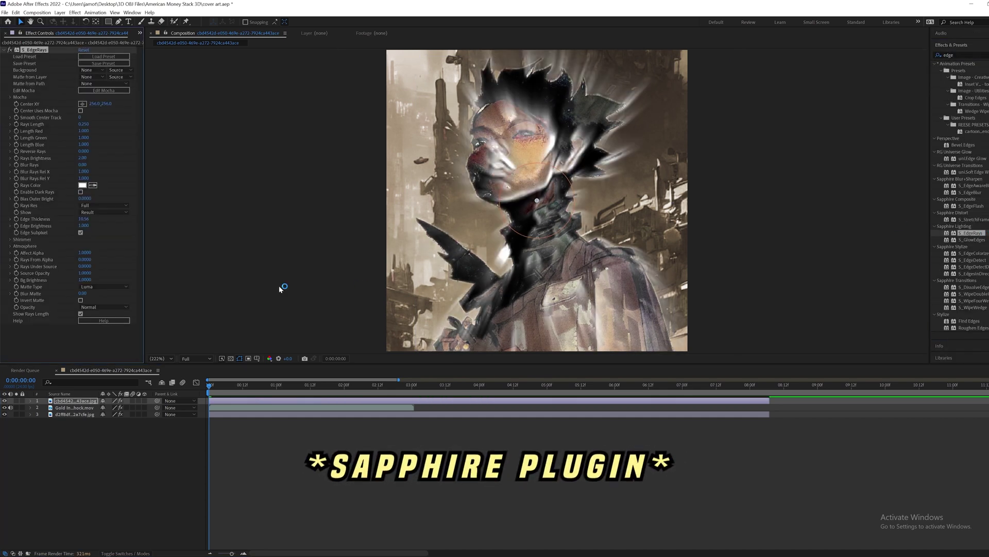
left_click(82, 185)
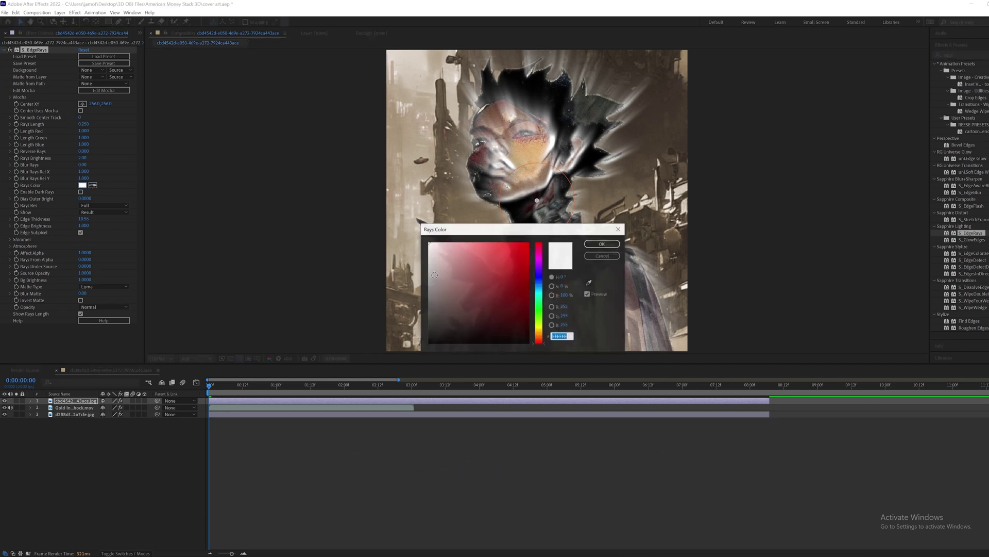
left_click_drag(540, 281, 541, 334)
left_click(476, 290)
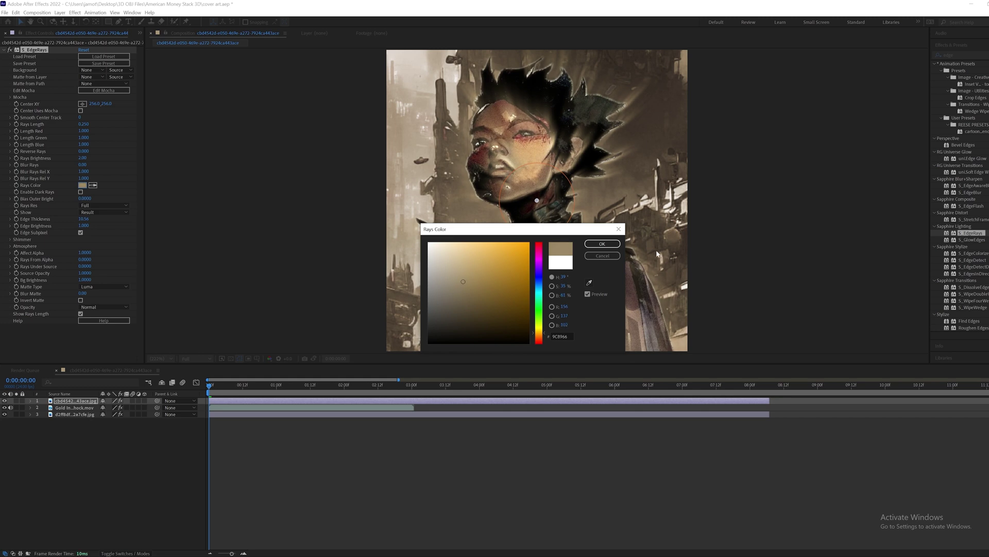
left_click(602, 246)
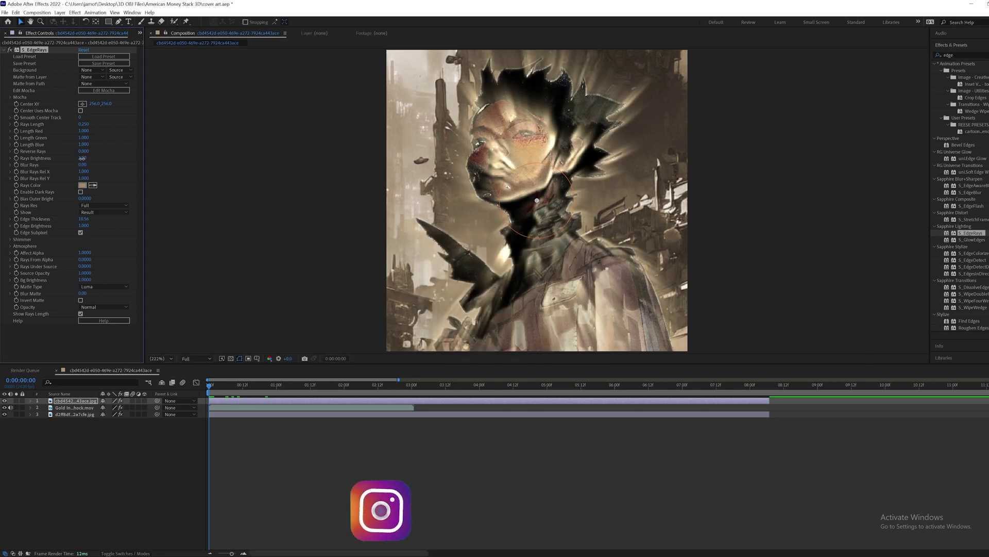
Keyframe the character's Rays Brightness at 4 at the start of the timeline and at 0 at 0:00:00:20
left_click(81, 158)
type("0")
left_click(74, 163)
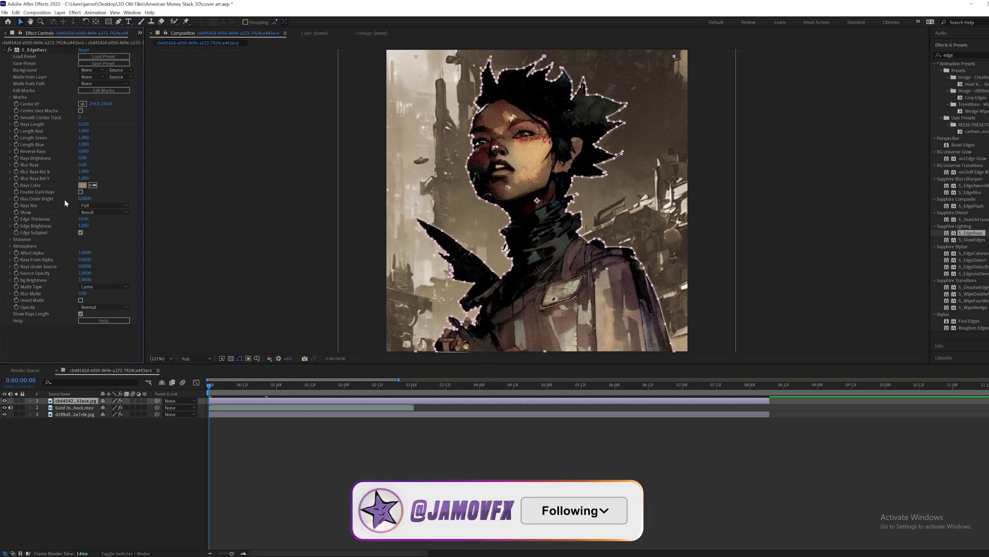
left_click(17, 160)
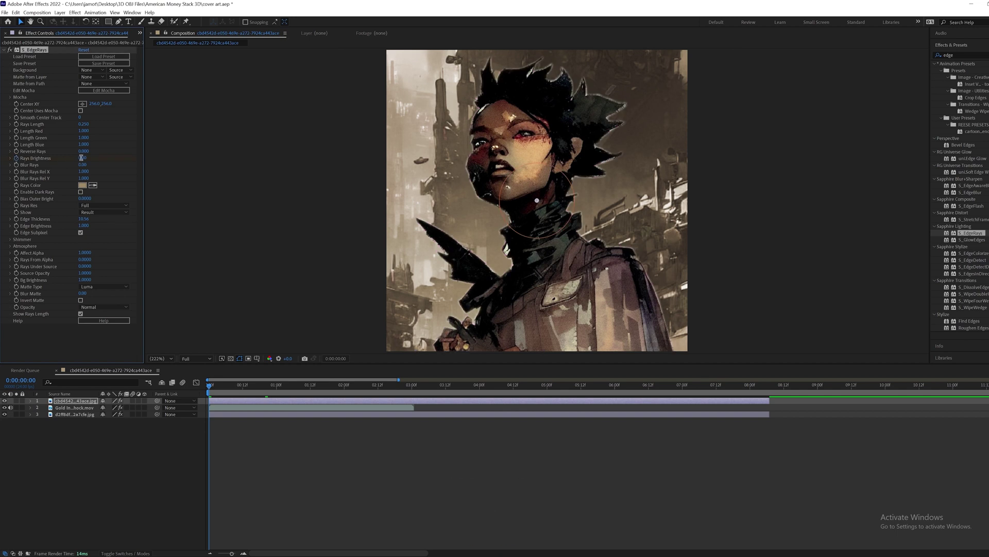
key("Return")
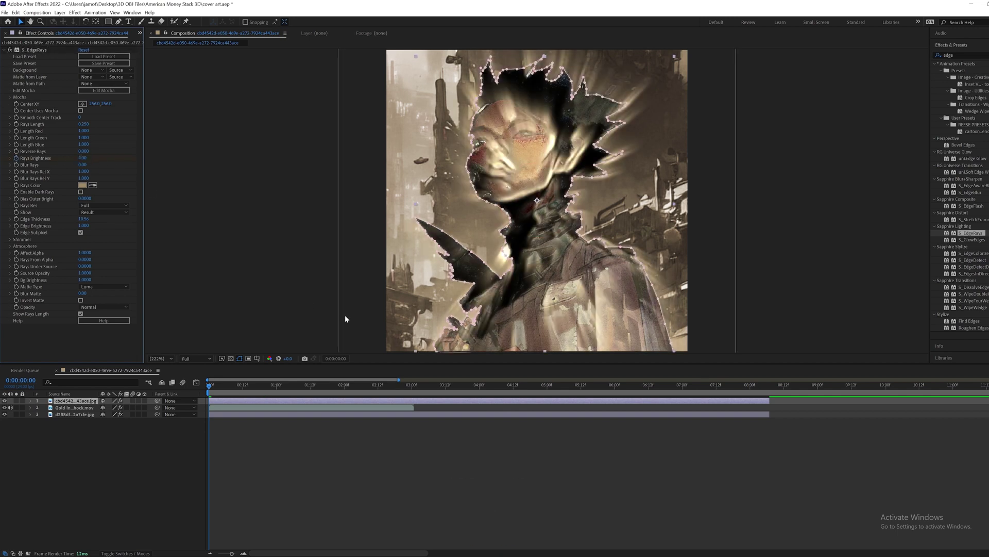
key("space")
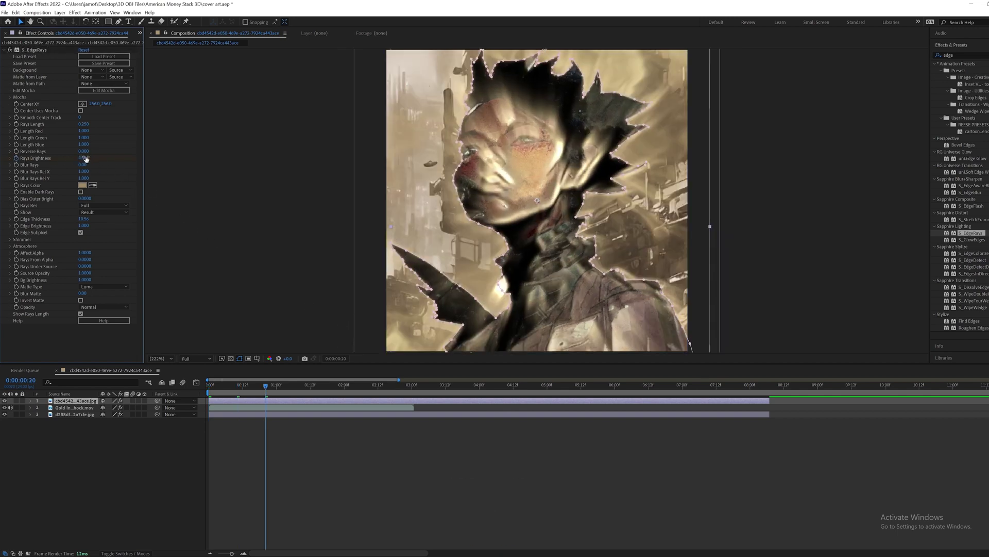
key("Return")
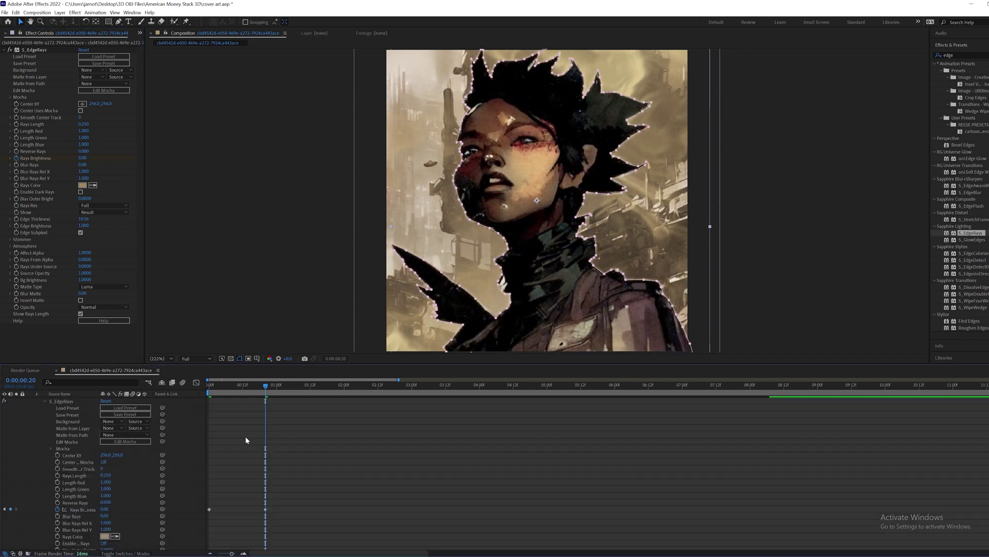
Apply Easy Ease to the first two Rays Brightness keyframes and preview the fading rays from the start
left_click_drag(308, 485, 206, 518)
scroll(326, 505, "up", 1)
key("F9")
left_click(330, 509)
left_click(208, 385)
key("space")
key("space")
left_click(206, 384)
key("space")
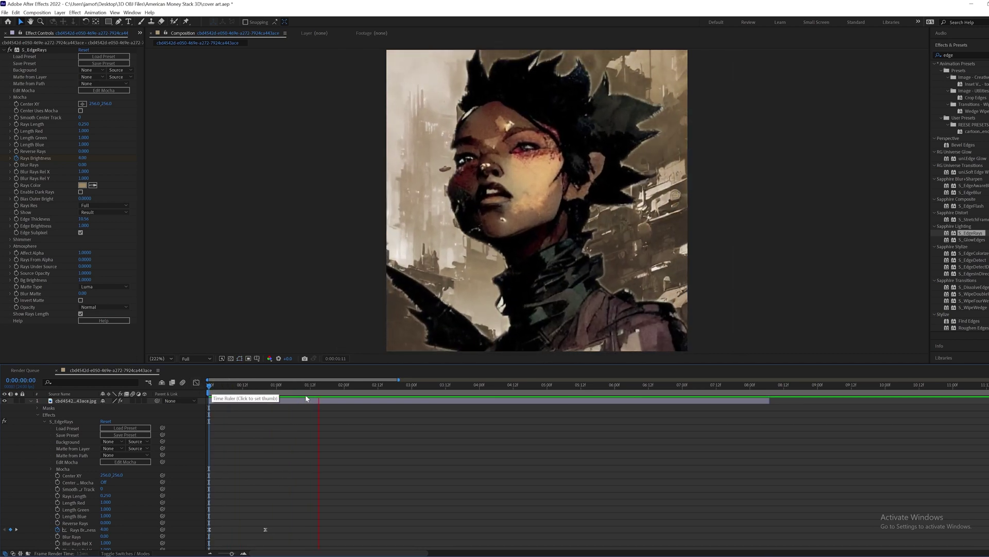
key("space")
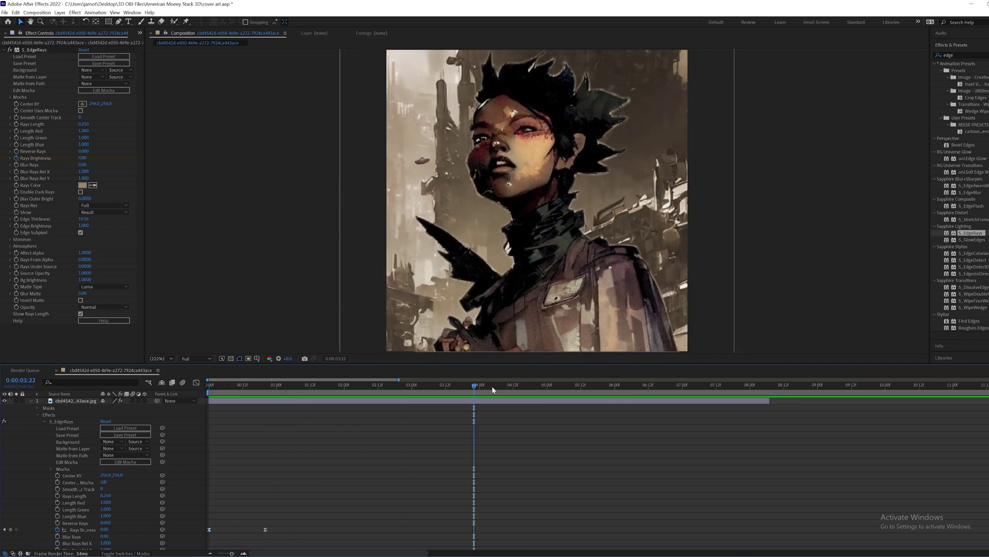
Add Rays Brightness keyframes at 0:00:05:16 and near the end of the character layer, and check the fade across the timeline
left_click_drag(491, 387, 592, 392)
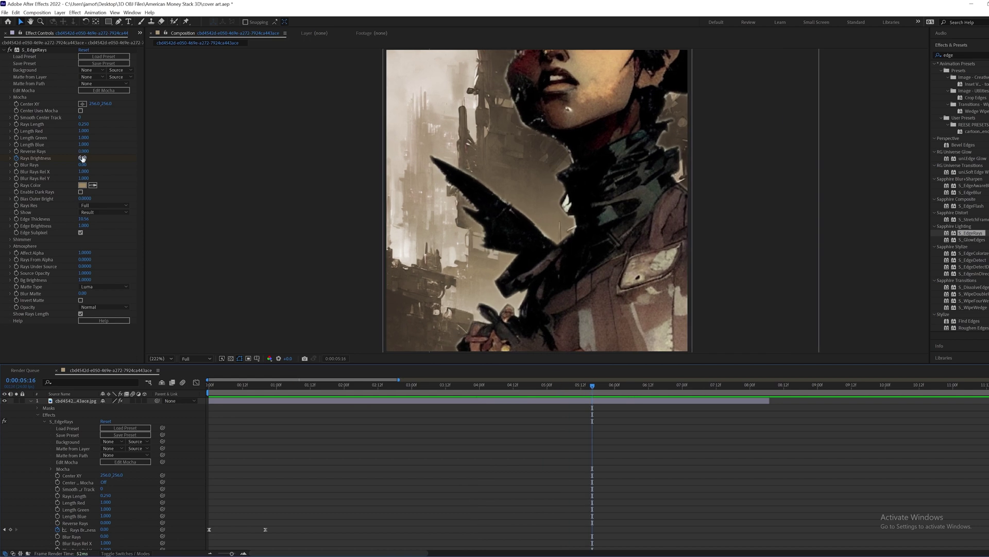
left_click_drag(83, 159, 91, 162)
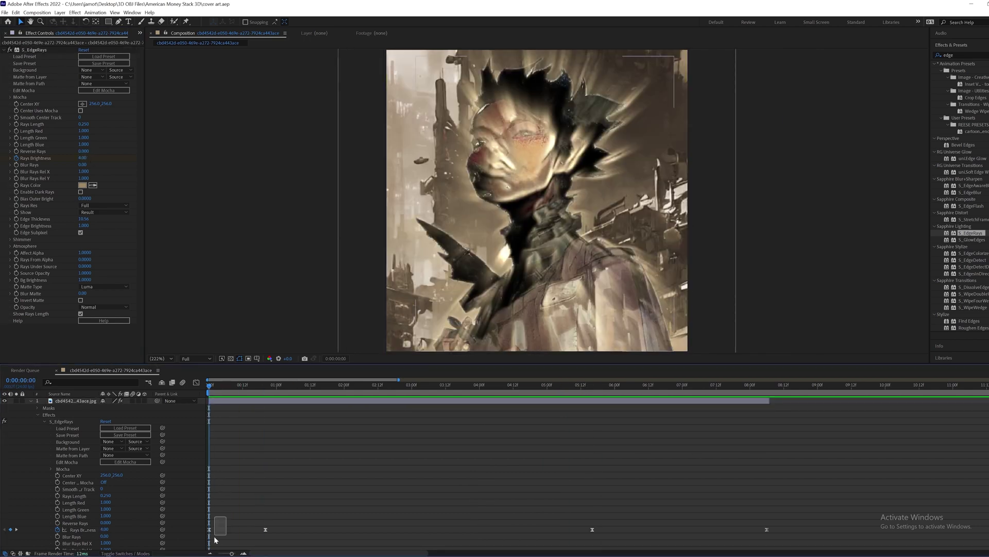
left_click_drag(214, 541, 204, 547)
left_click(651, 467)
left_click(767, 385)
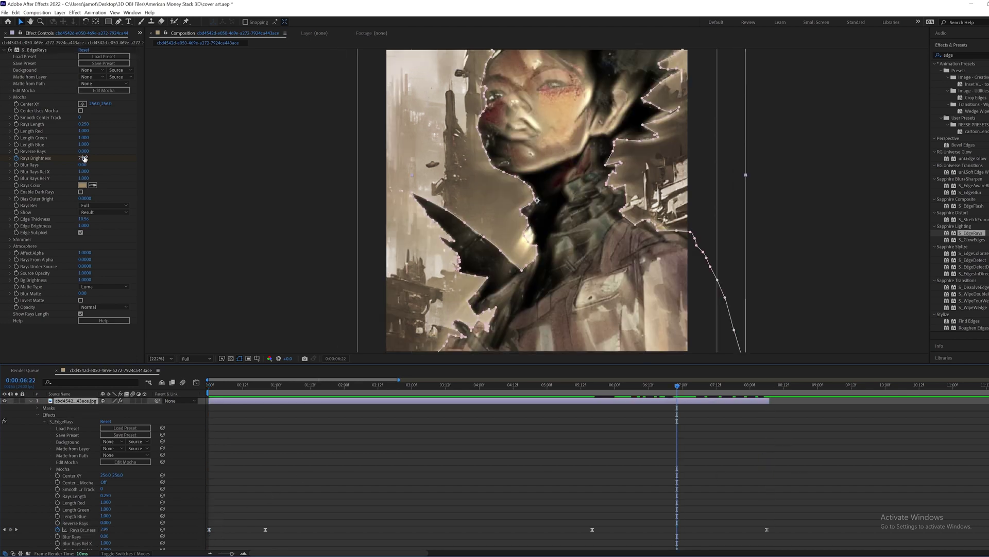
left_click(84, 158)
left_click(619, 427)
left_click_drag(489, 389, 766, 412)
key("Home")
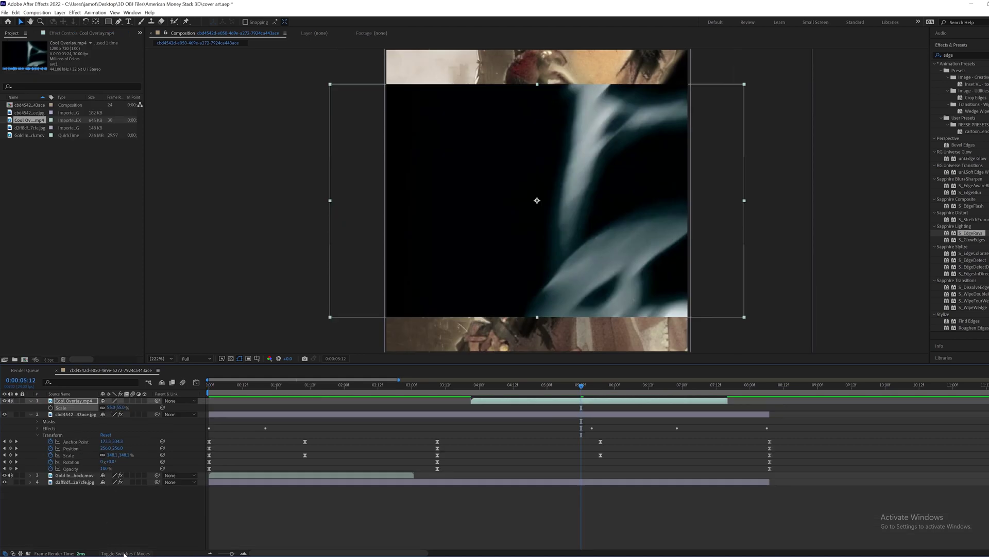
Set the Cool Overlay clip's blending mode to Screen and check how it blends over the artwork
left_click(124, 553)
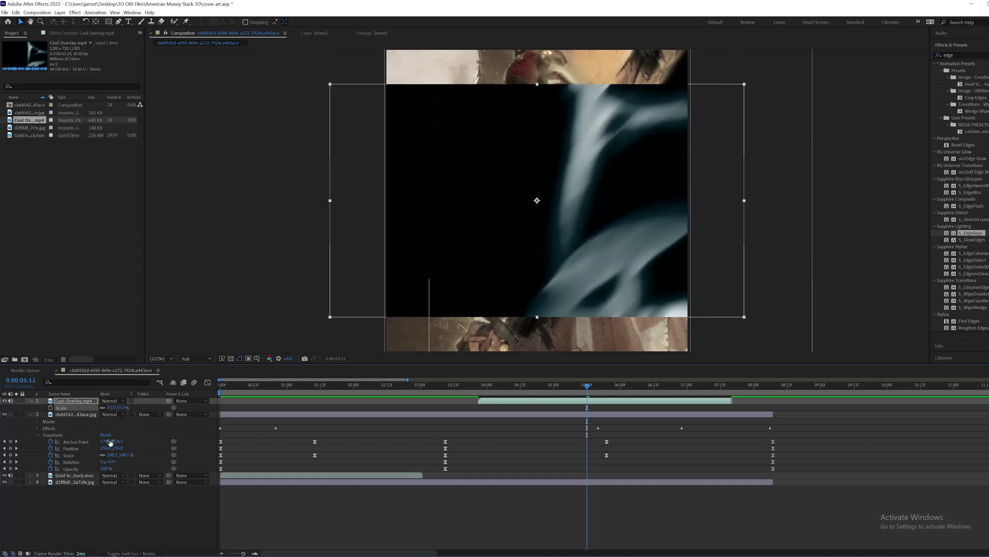
left_click(111, 401)
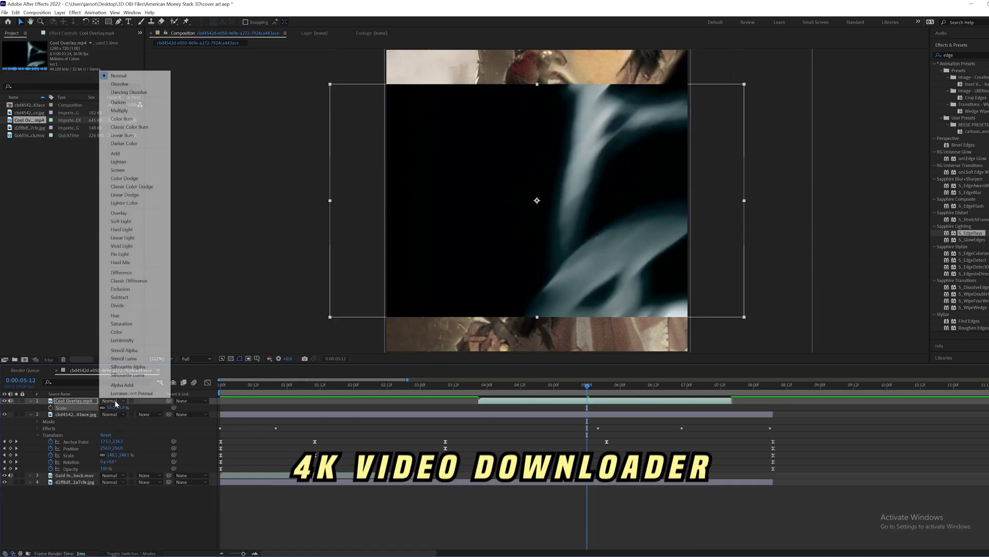
left_click(119, 162)
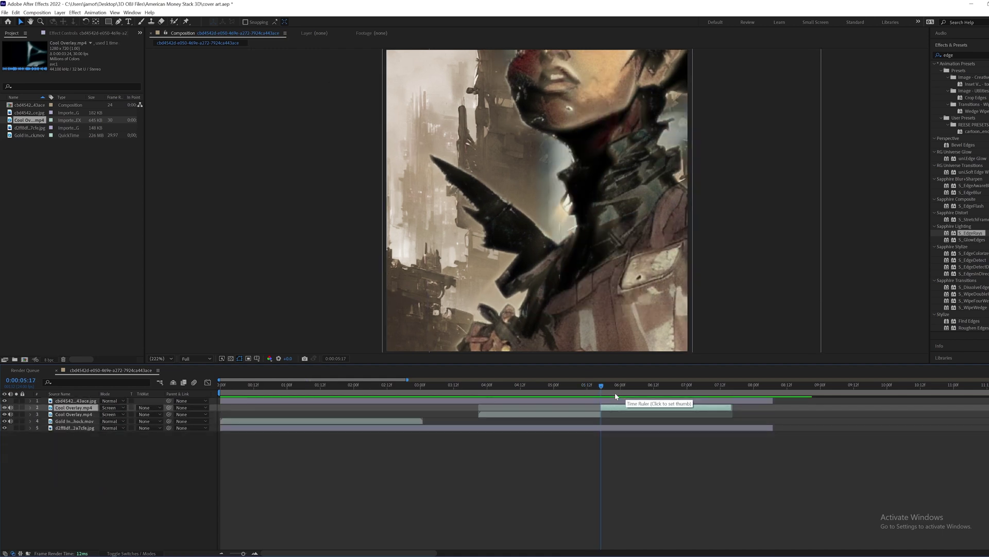
key("Delete")
left_click_drag(601, 392, 456, 391)
key("space")
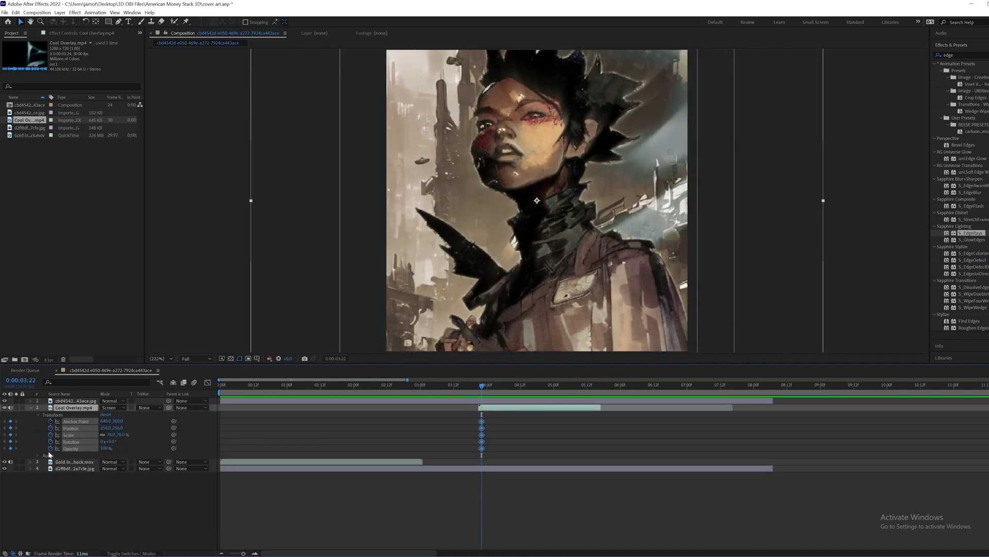
Keyframe Cool Overlay's position: far right at 0:00:03:22, moved left over the artwork at 0:00:04:19, and back right at 0:00:05:16
left_click(687, 216)
left_click_drag(686, 215, 804, 212)
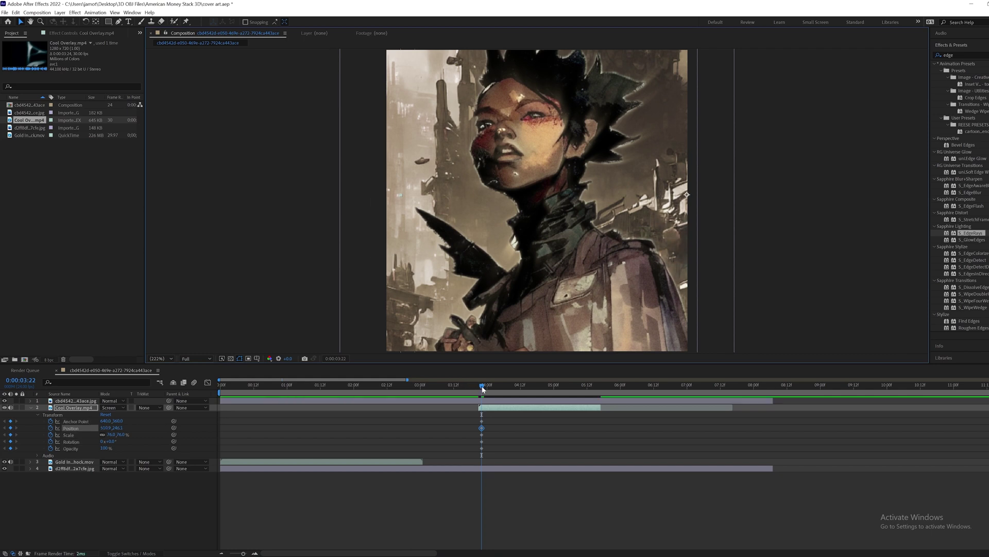
left_click_drag(494, 388, 540, 386)
left_click_drag(830, 176, 728, 194)
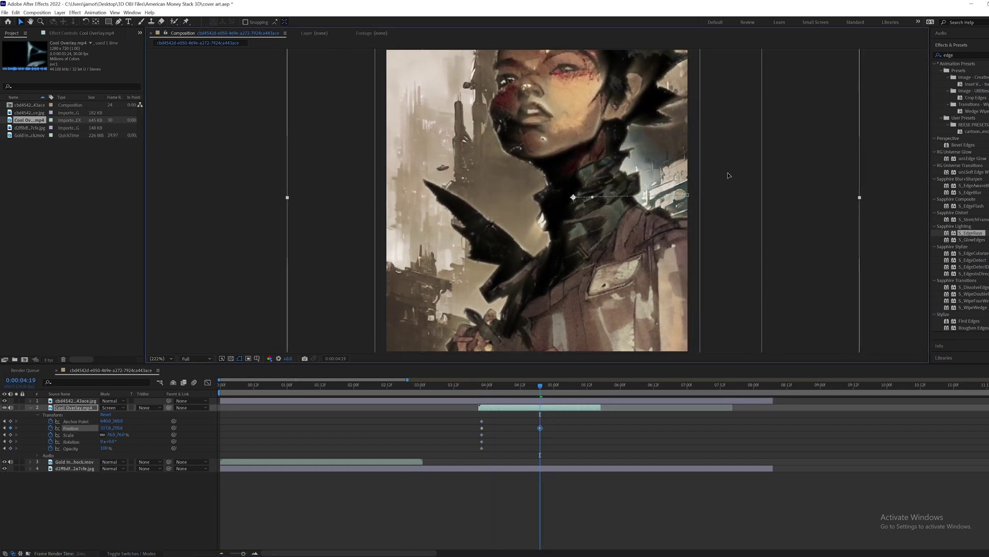
left_click_drag(547, 386, 598, 388)
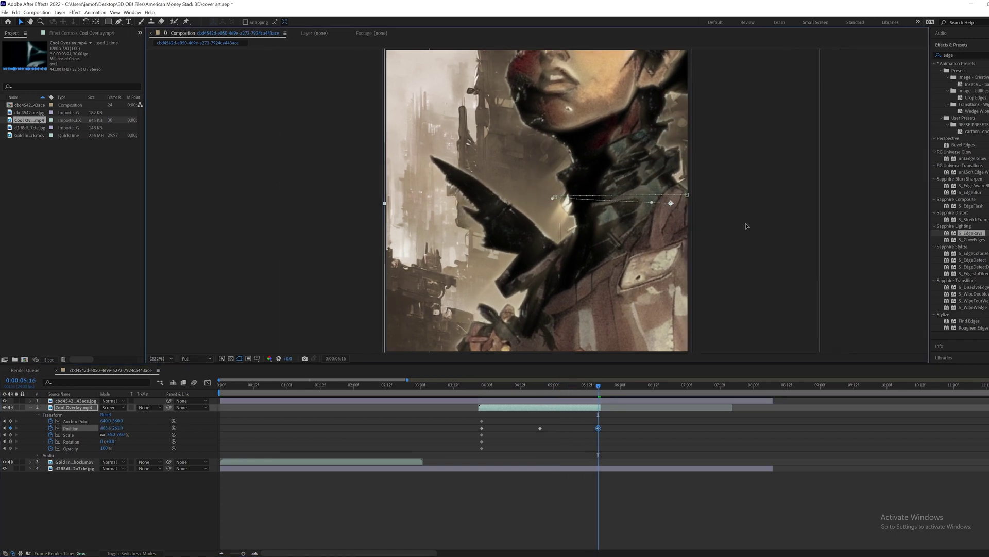
left_click_drag(461, 419, 590, 452)
left_click(658, 442)
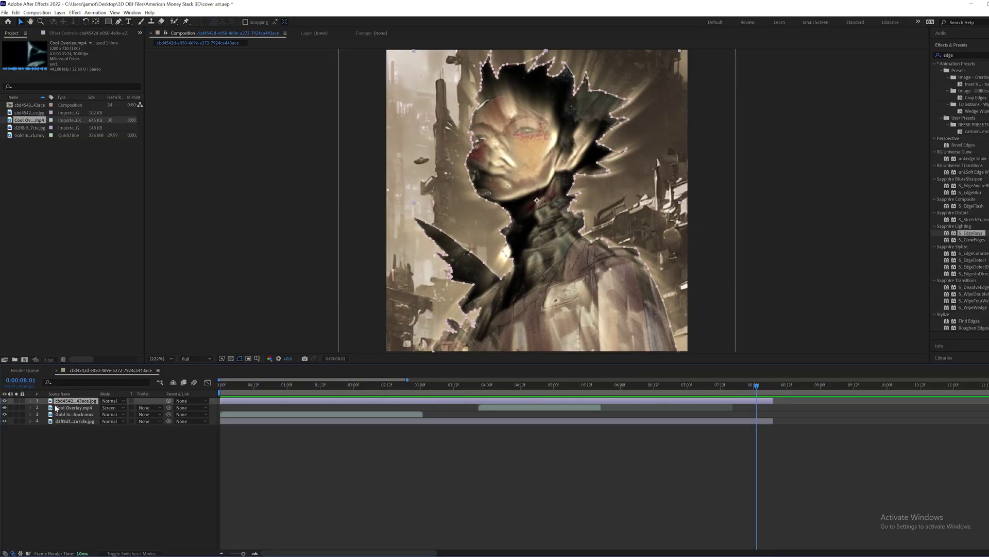
Pre-compose all four layers into a single composition
key("F2")
key("ctrl+a")
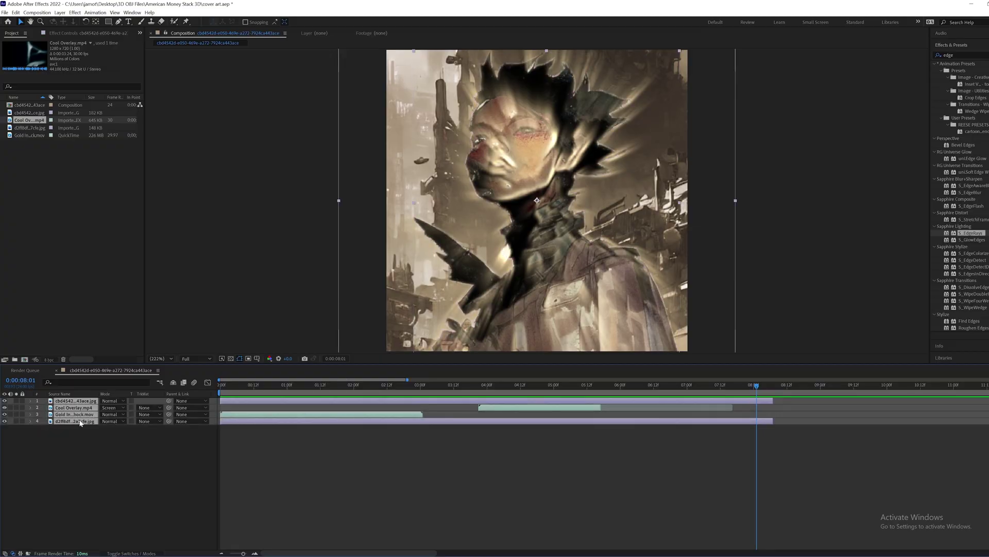
key("ctrl+shift+c")
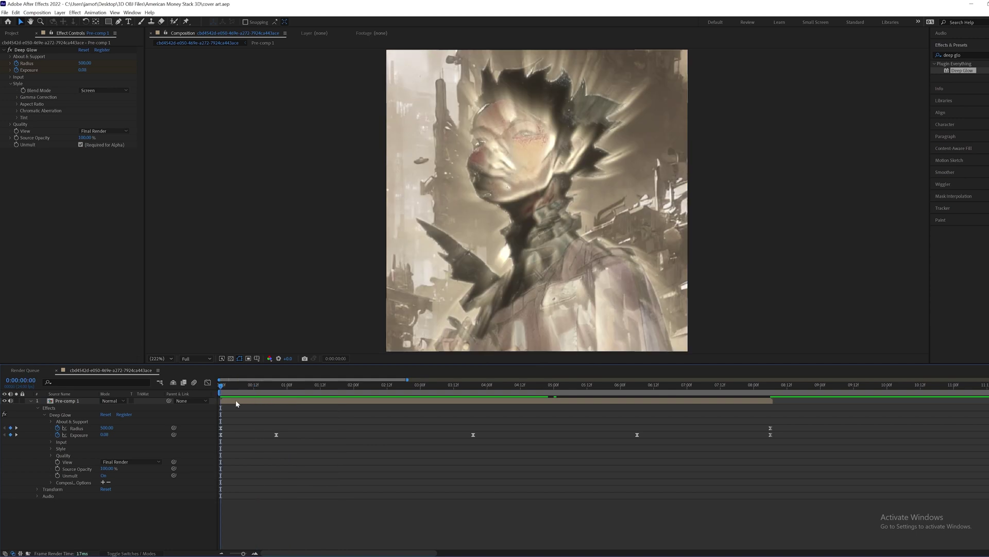
Search the effects for "flicker" for the pre-composed layer
left_click(236, 400)
type("flicker")
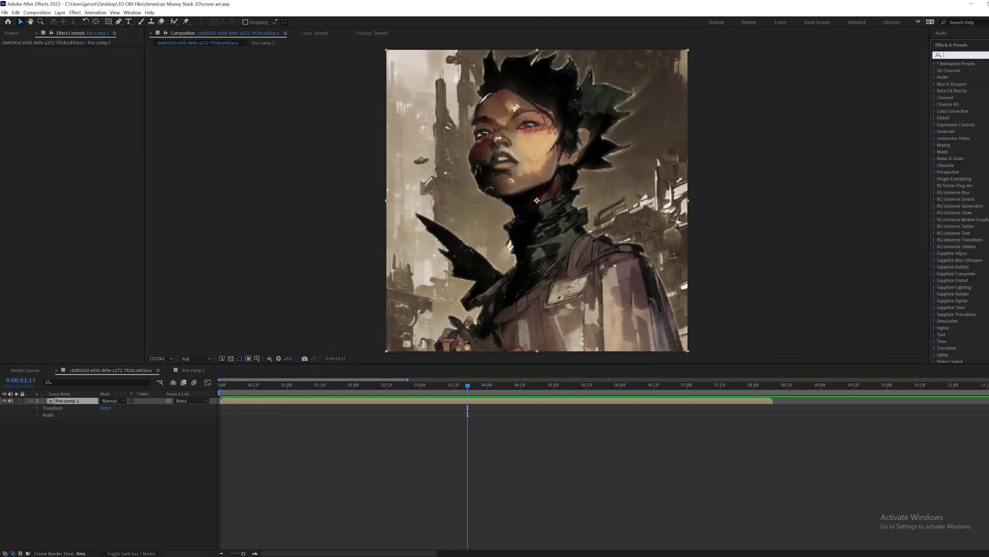
Apply Directional Blur to Pre-comp 1 with a 90° direction and keyframe its Blur Length at about 17 at 0:00:03:17
type("dire")
key("BackSpace")
key("BackSpace")
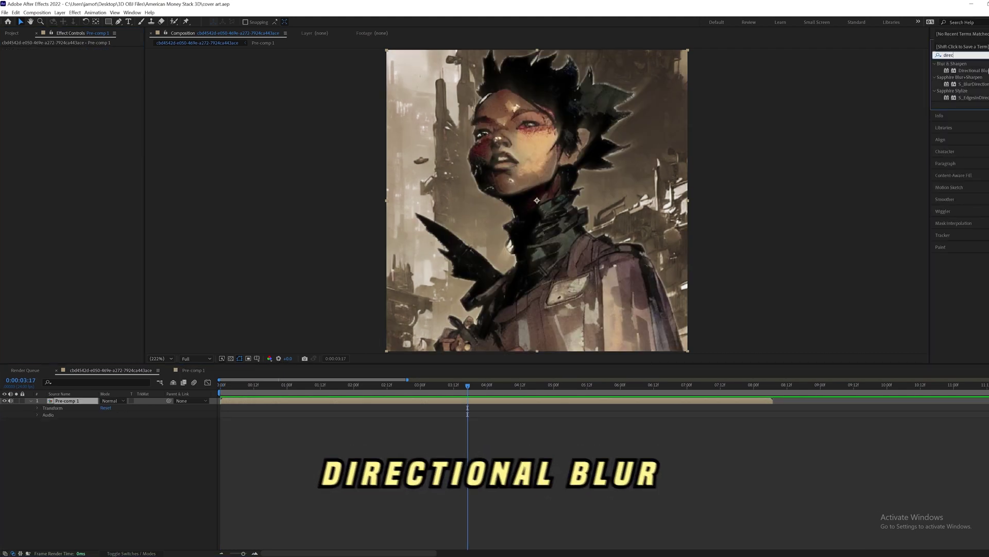
double_click(973, 70)
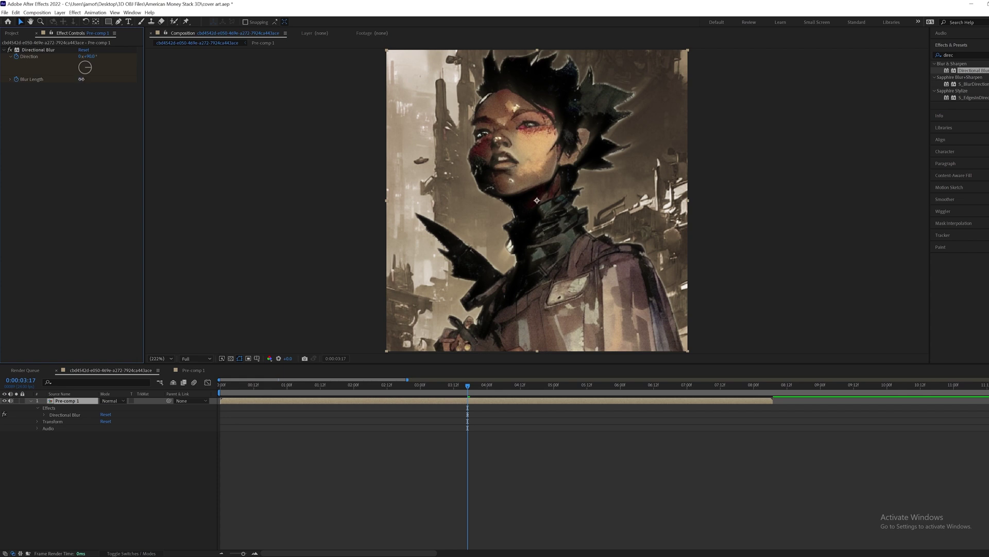
left_click_drag(82, 79, 138, 80)
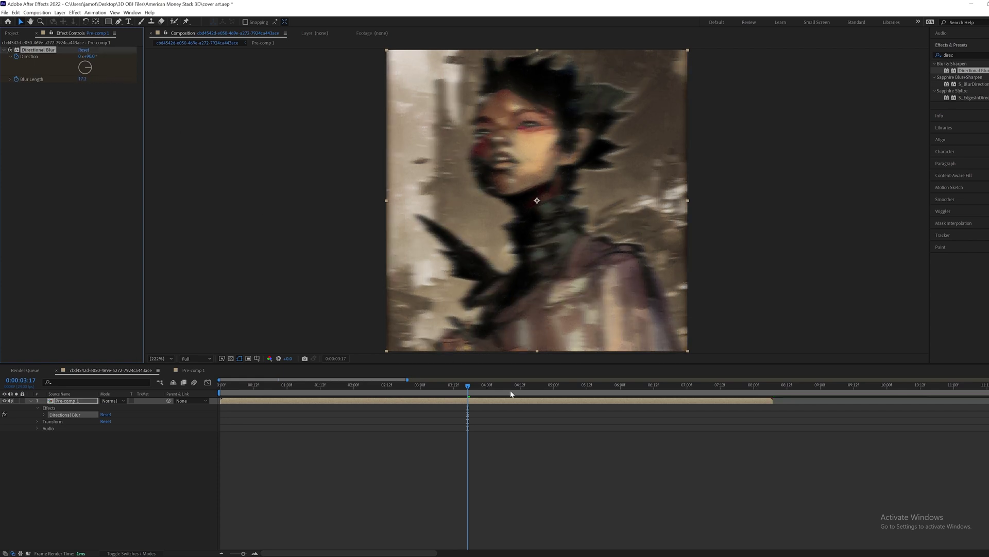
Keyframe Blur Length at 0 at 0:00:03:13 and 0:00:03:21, and apply Easy Ease to the blur keyframes
key("Page_Up")
key("Page_Up")
key("Page_Up")
key("Page_Up")
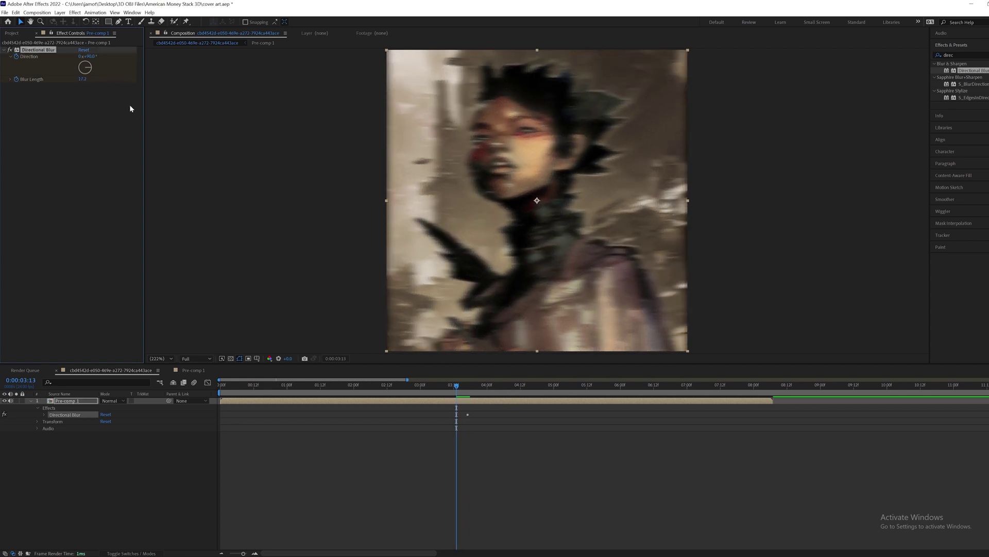
type("0")
left_click(87, 161)
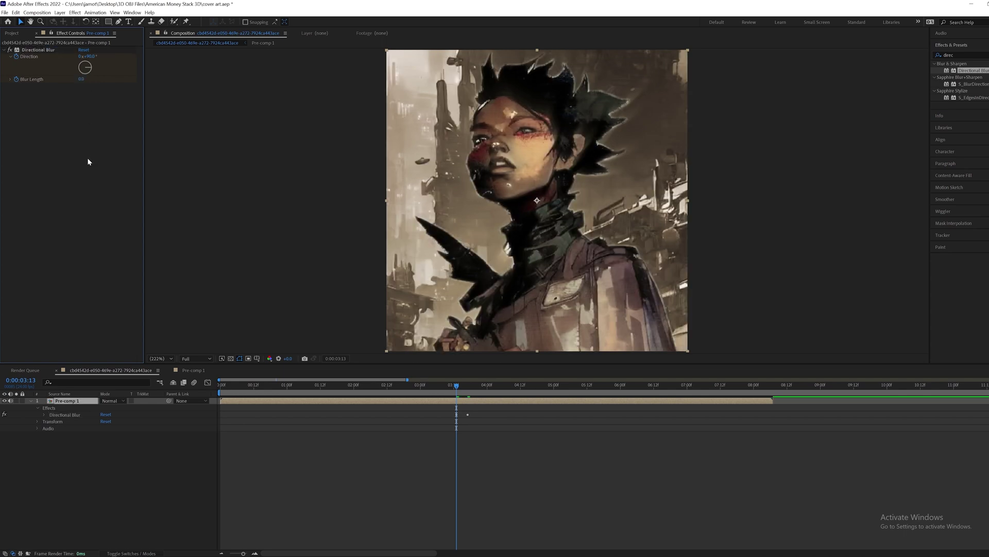
key("space")
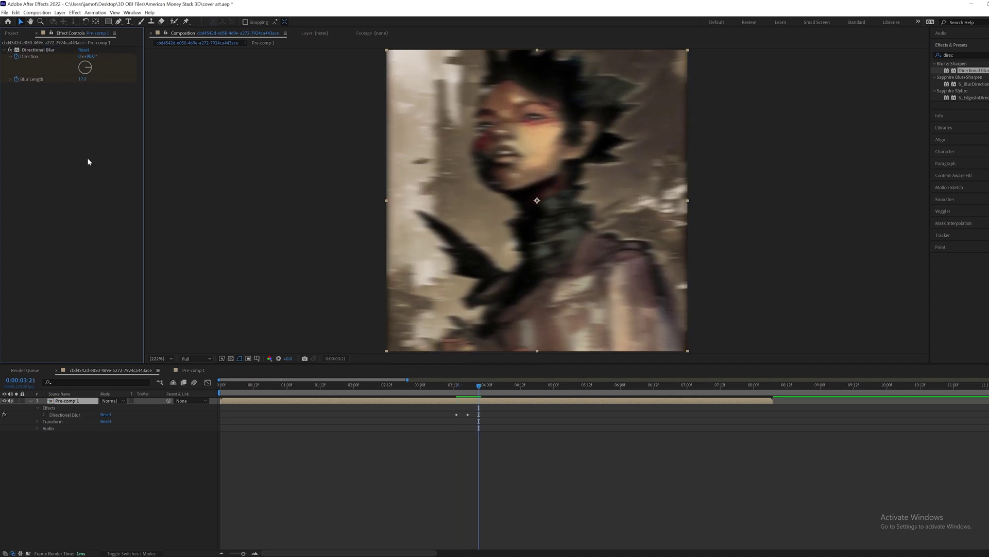
key("Return")
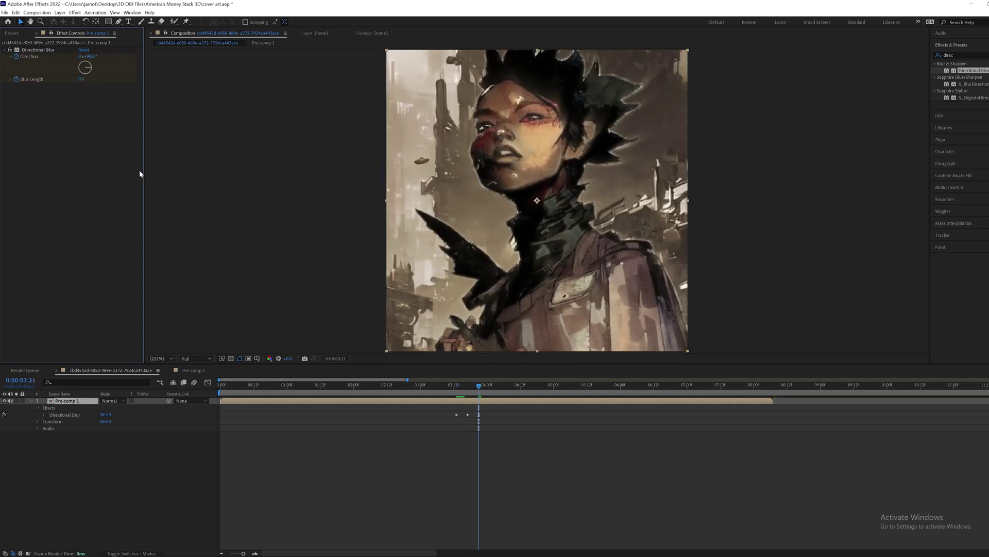
left_click_drag(537, 451, 537, 450)
key("F9")
Copy the Directional Blur keyframes to the second zoom and shift them so the blur peaks around 0:00:05:14
left_click_drag(458, 390, 593, 391)
left_click_drag(449, 421, 535, 446)
left_click(607, 400)
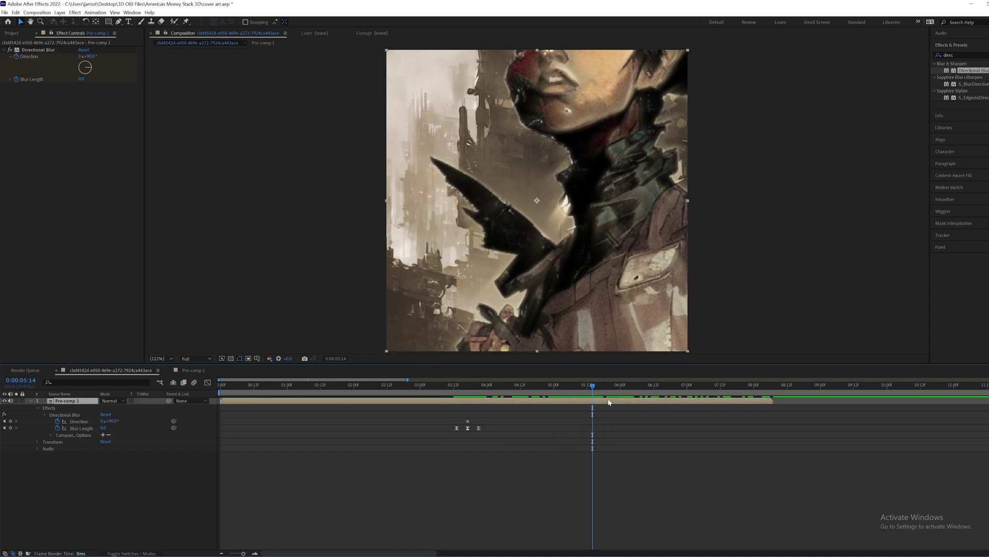
left_click_drag(604, 422, 594, 426)
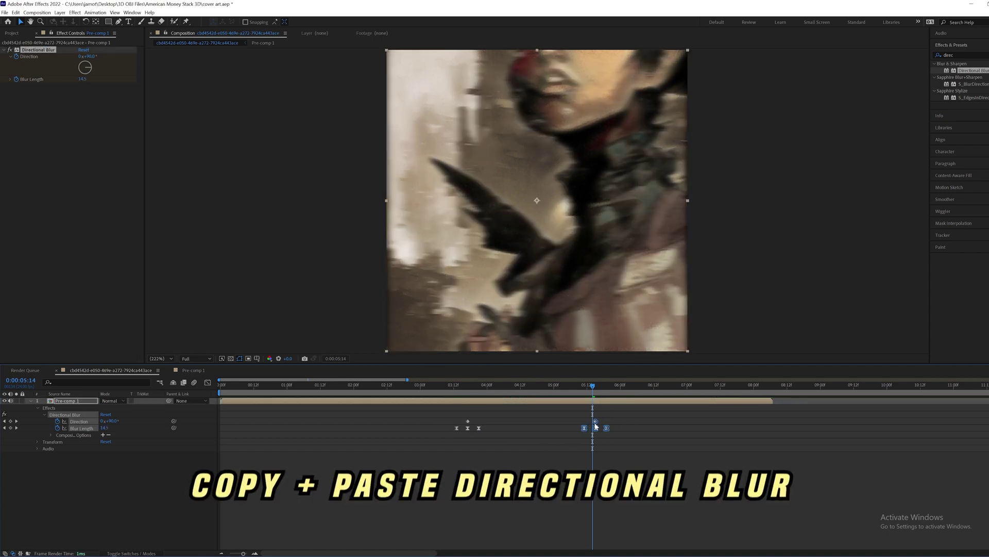
Scrub through both directional blur transitions and play the composition back from near its start
left_click(595, 412)
left_click_drag(592, 386, 573, 390)
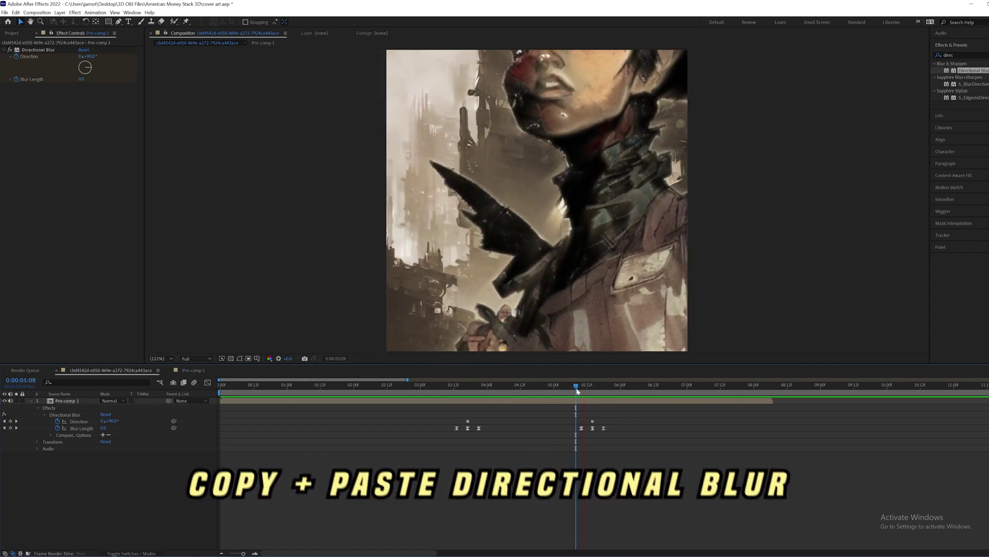
left_click(466, 386)
left_click_drag(464, 385, 224, 411)
left_click(239, 401)
key("space")
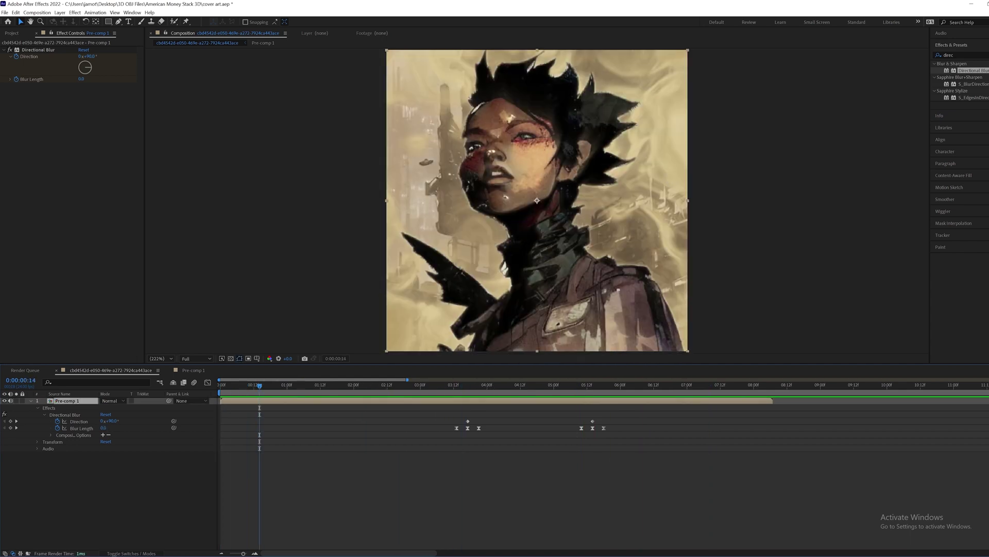
Find the S_Shake effect, apply it to Pre-comp 1 and set its Amplitude to 0.3
left_click(959, 55)
type("shake")
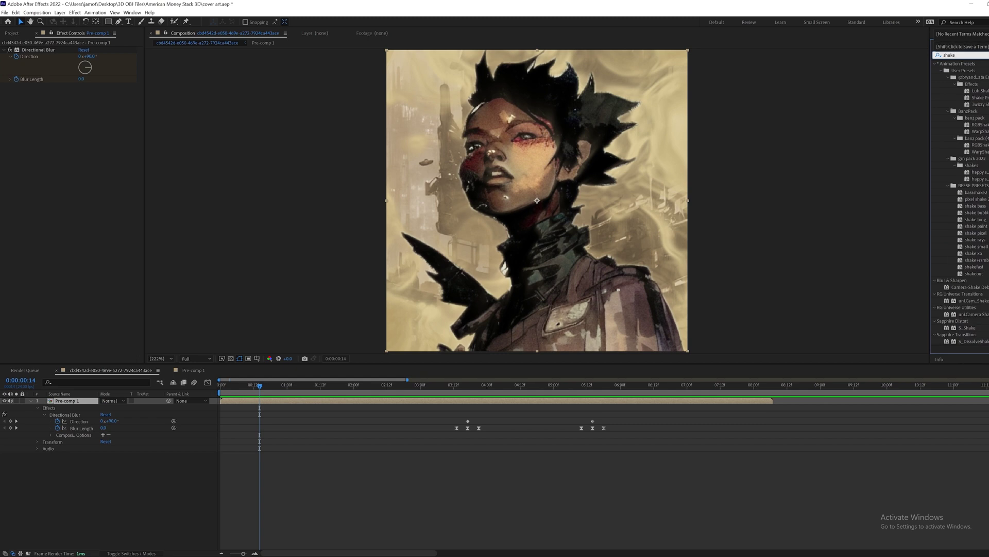
double_click(968, 327)
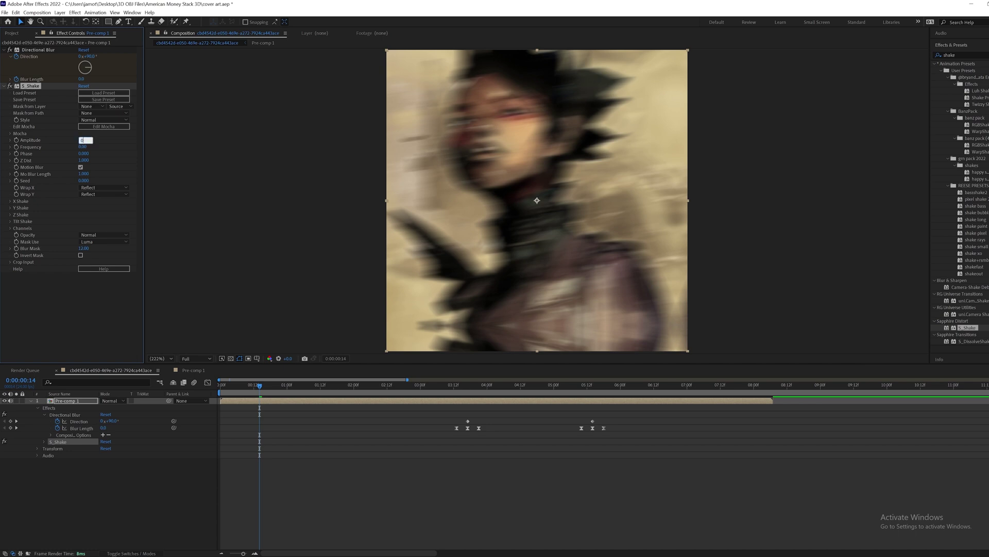
type("0.3")
left_click(101, 143)
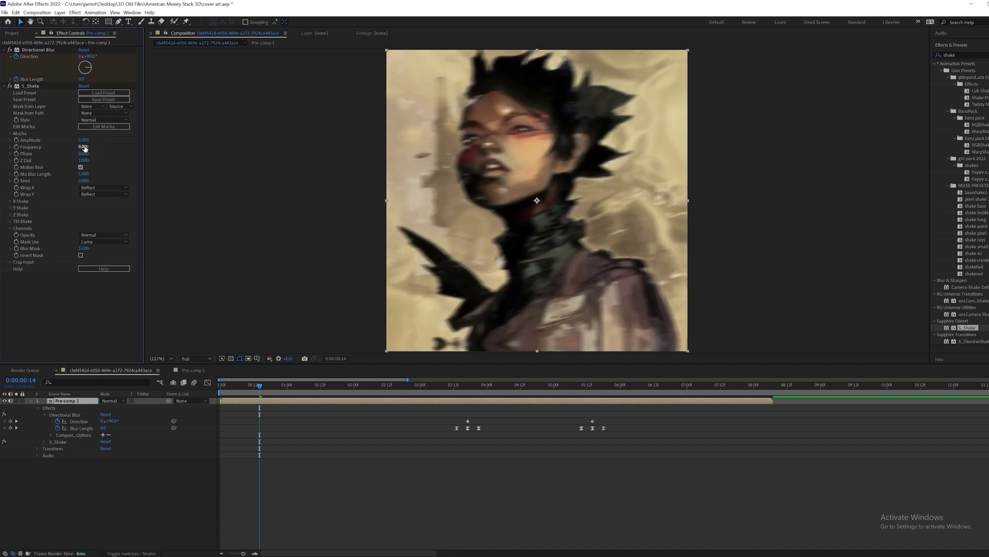
Set the shake's Frequency to 2, decrease its Z Dist and preview the motion from the start
left_click(83, 147)
type("2")
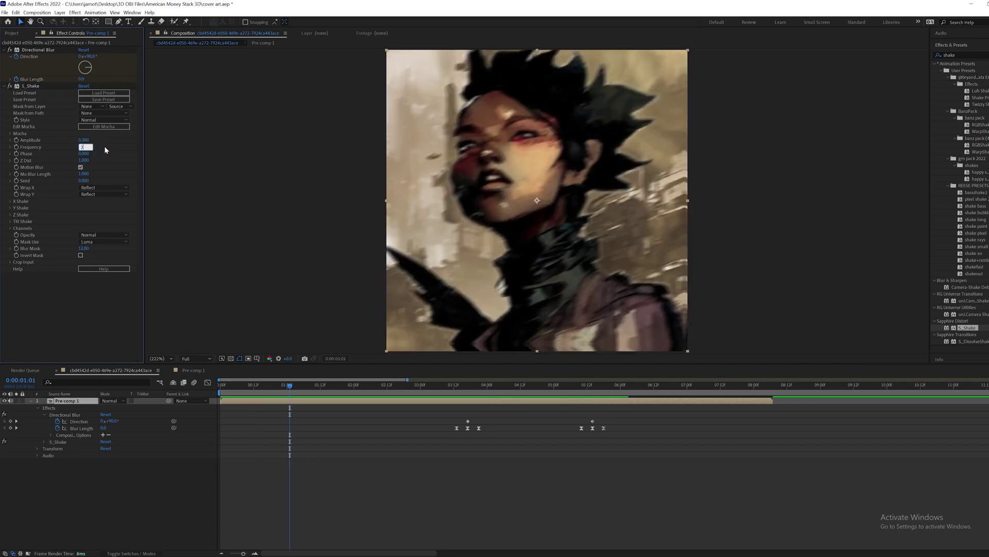
left_click(104, 146)
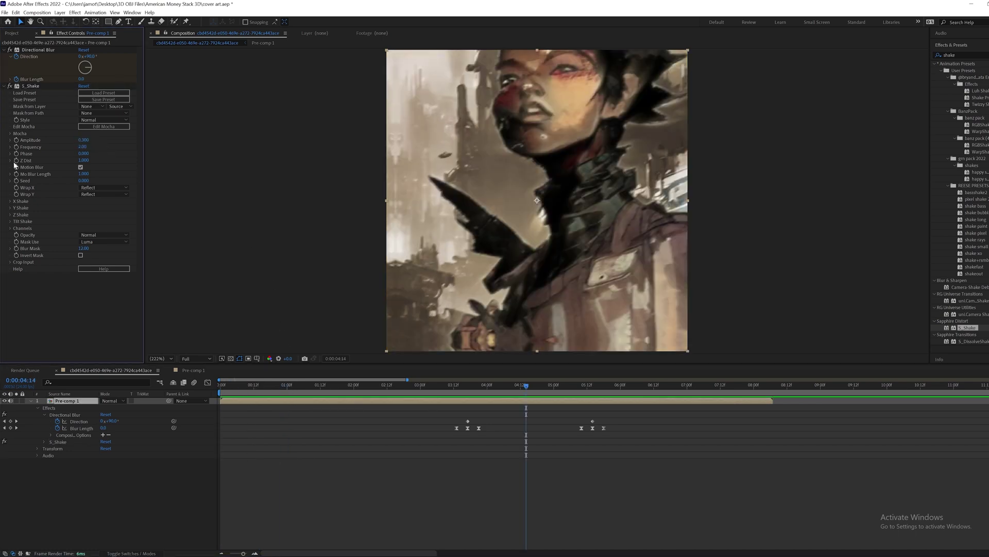
left_click_drag(86, 160, 80, 159)
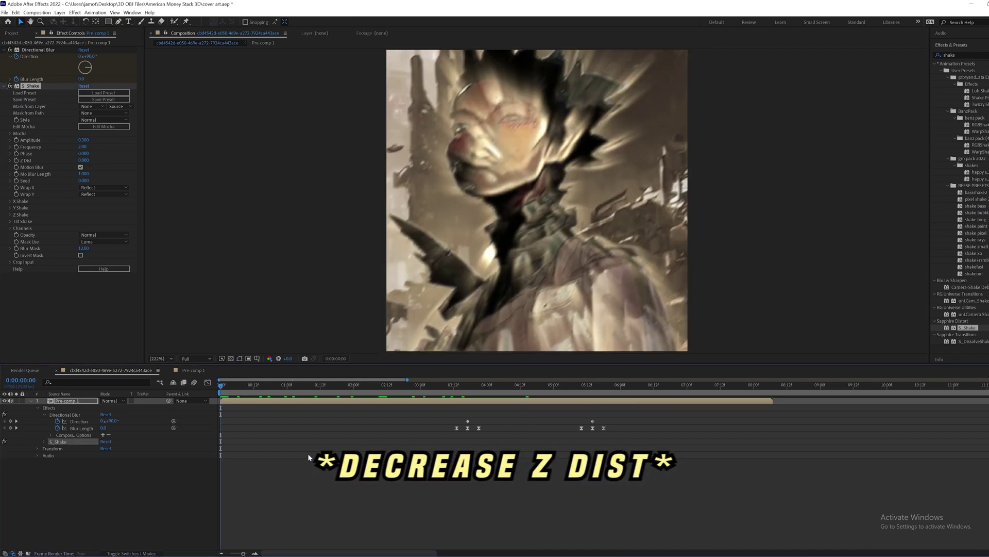
key("space")
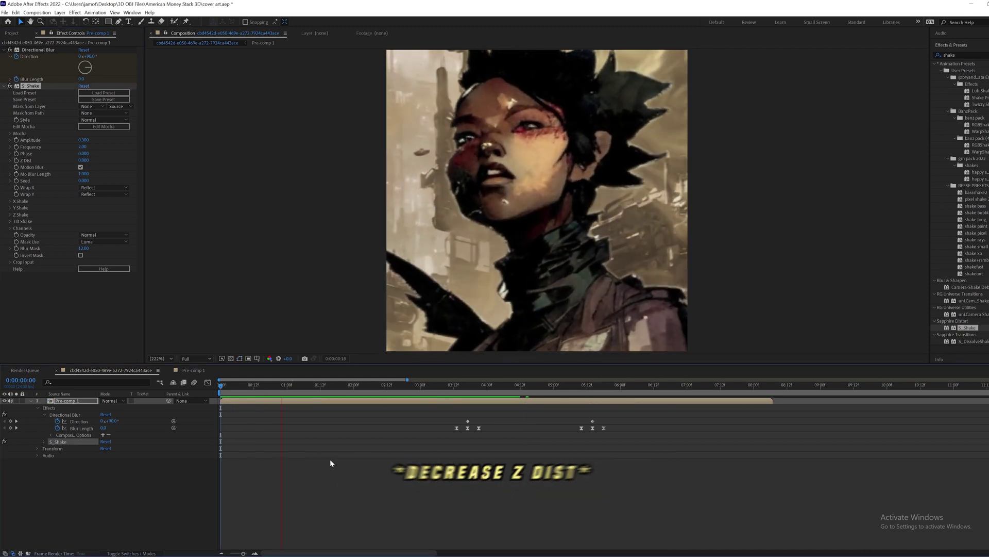